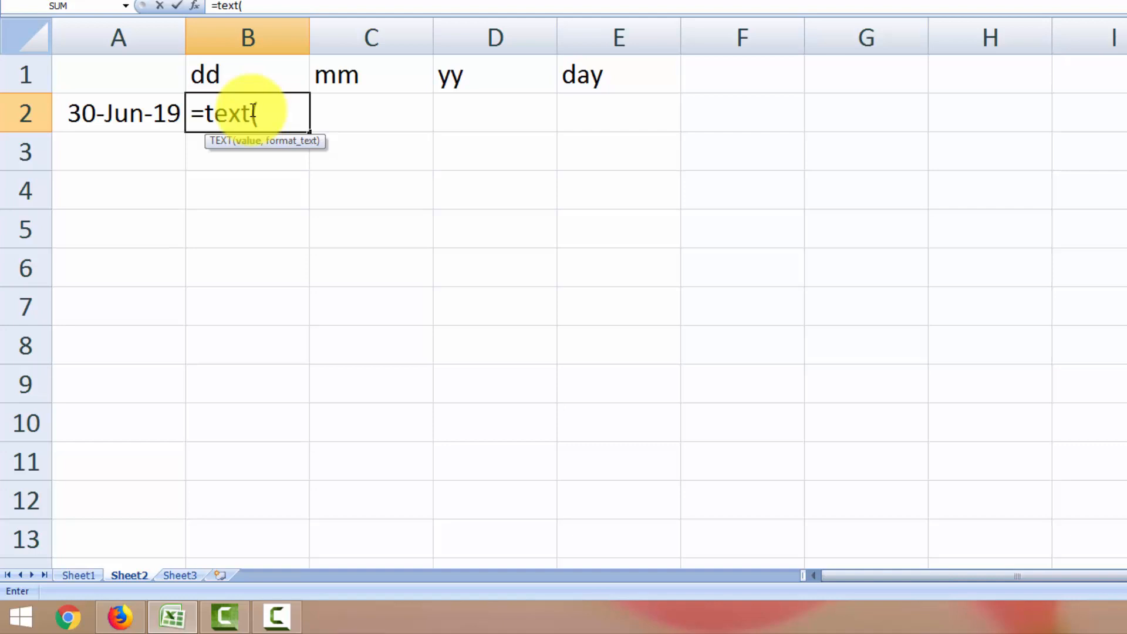
Step: Complete the TEXT formula in B2 as =text(a2,"dd") to extract the day from the date in A2
left_click(253, 111)
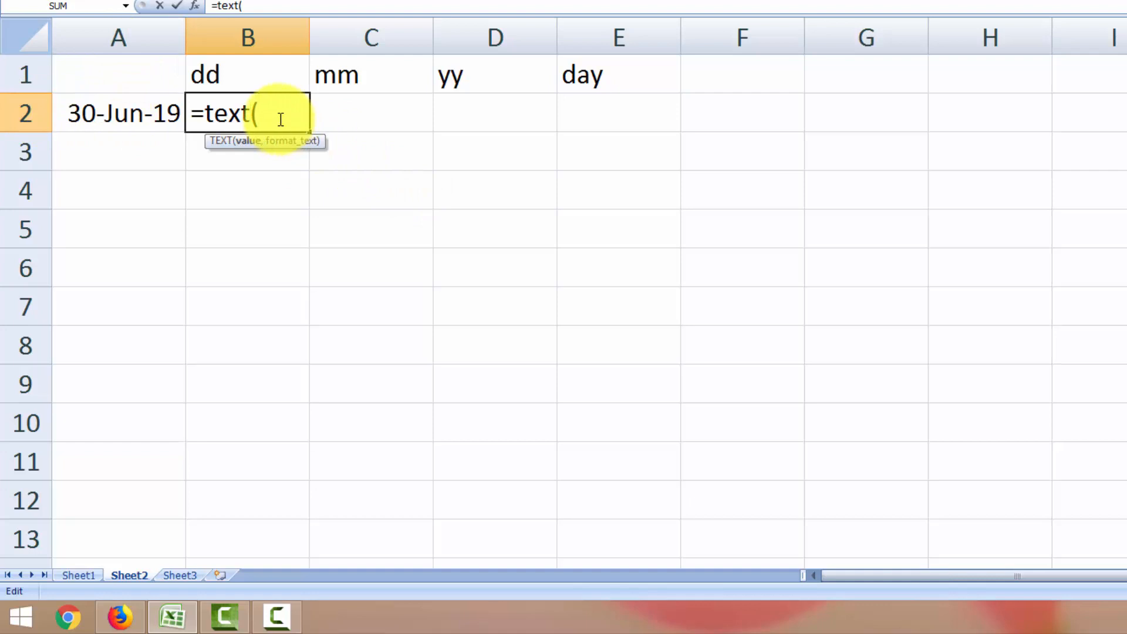
type("a2")
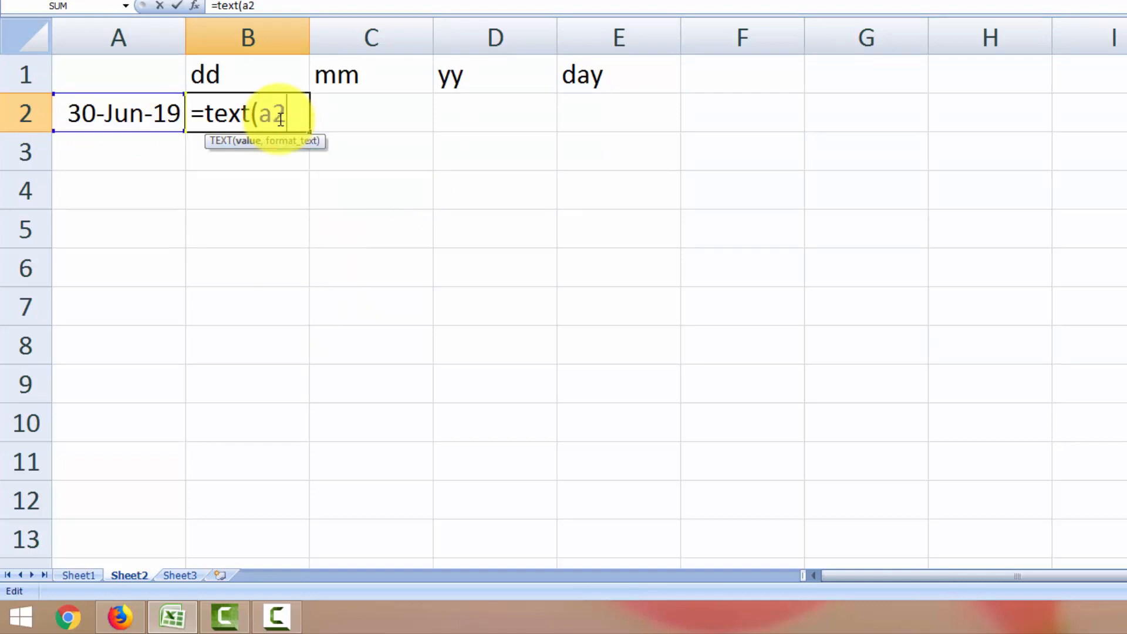
type(",\"dd")
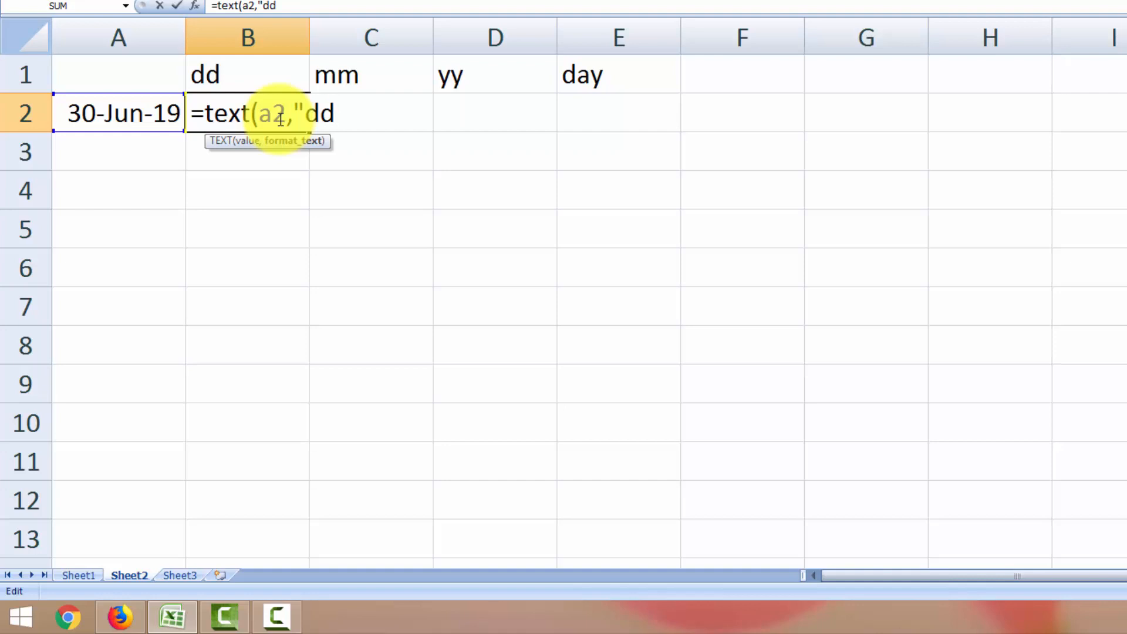
type("\")")
key("Return")
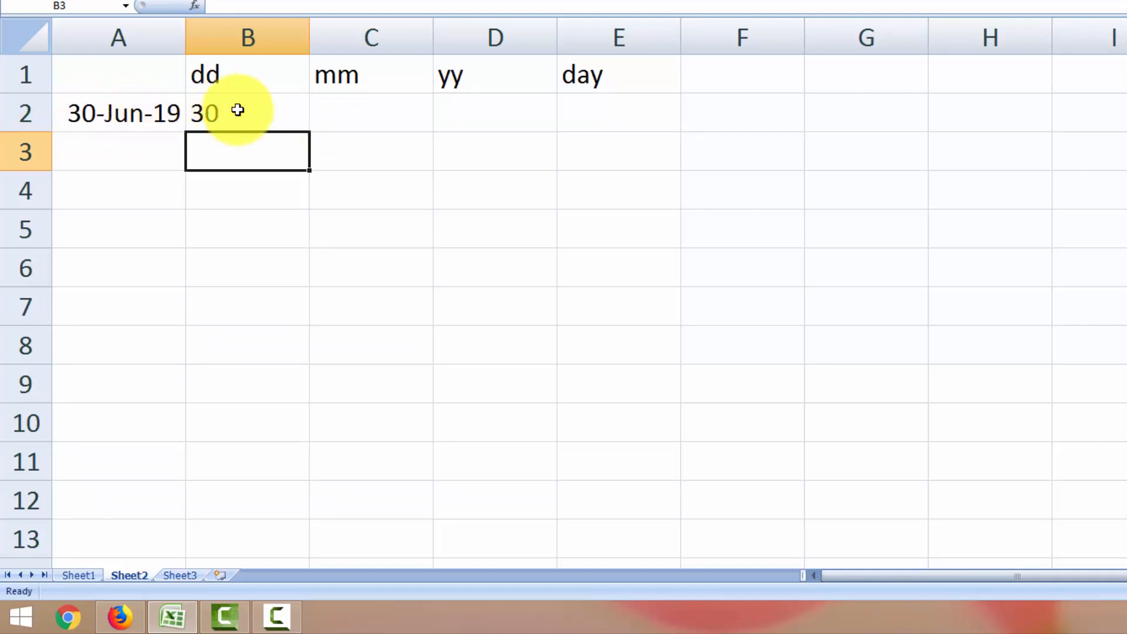
Step: Enter =text(a2,"mm") in C2 to extract the month from the date in A2 as two digits
left_click(340, 112)
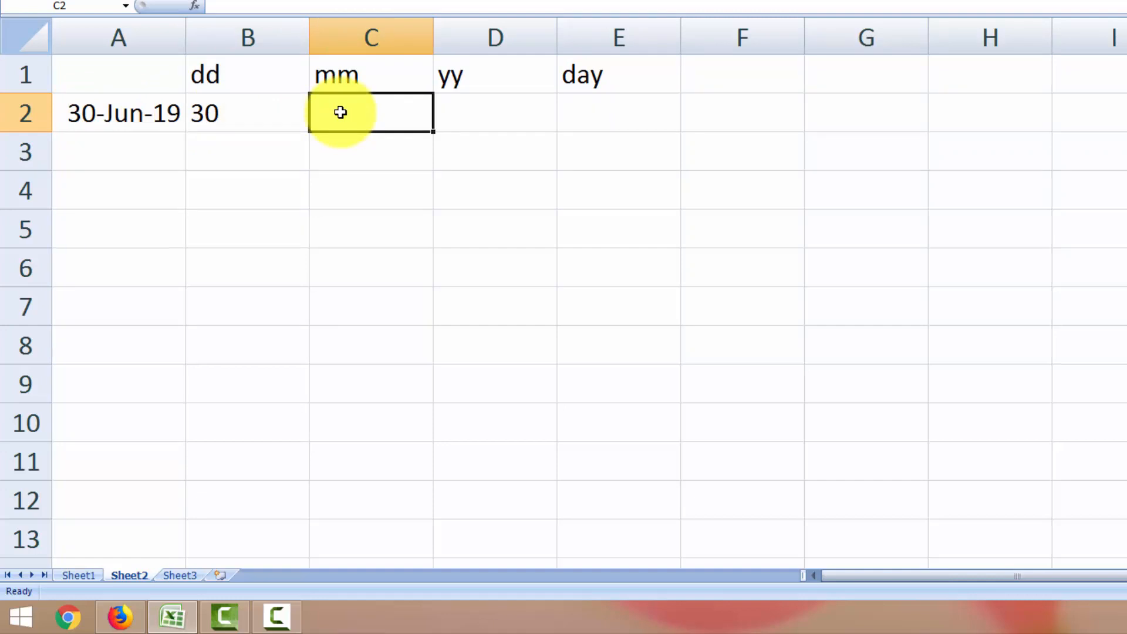
type("=te")
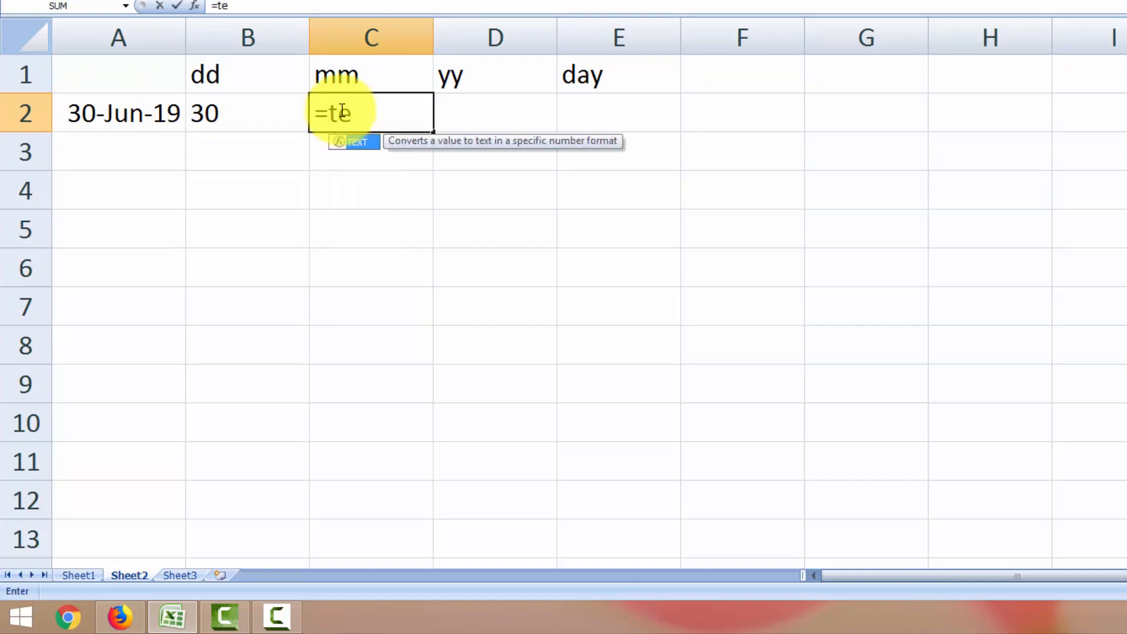
type("xt(")
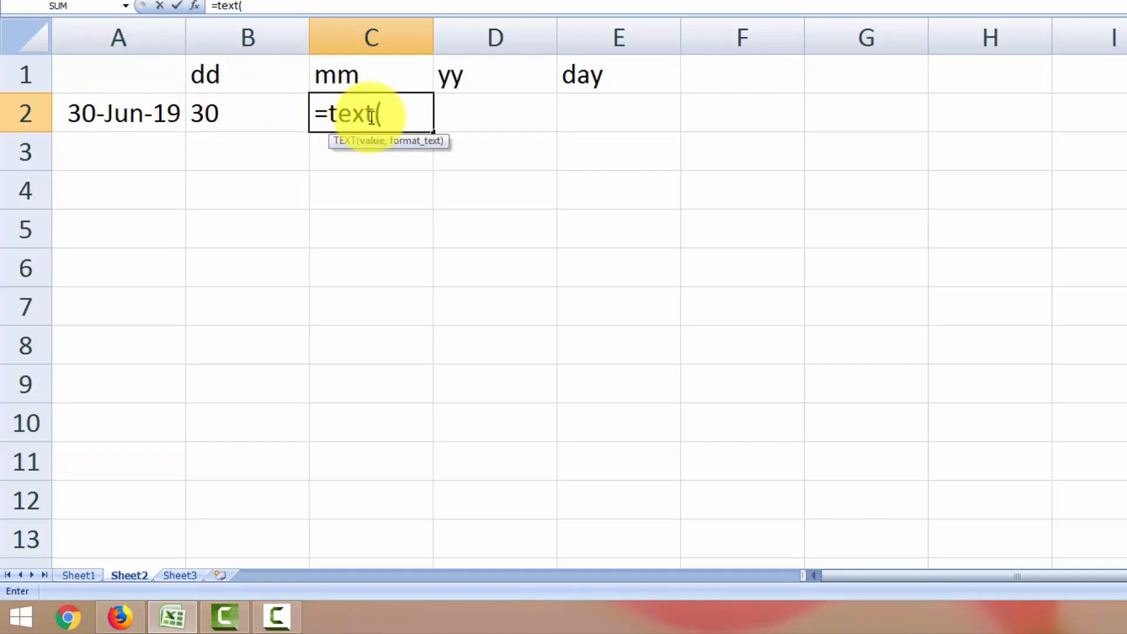
type("a2")
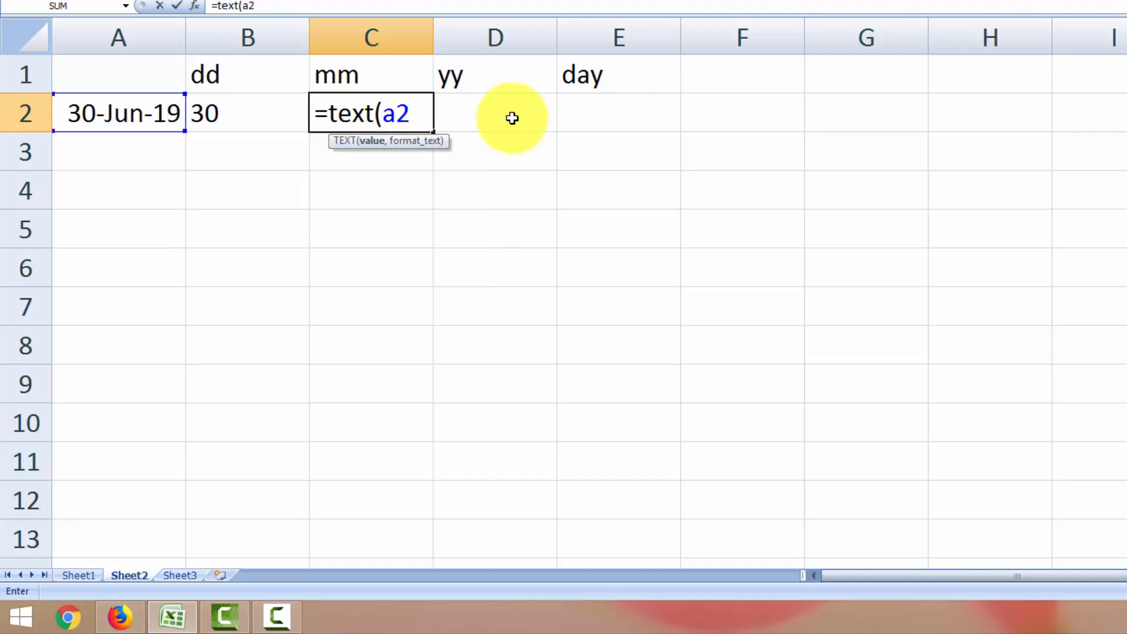
type(",\"")
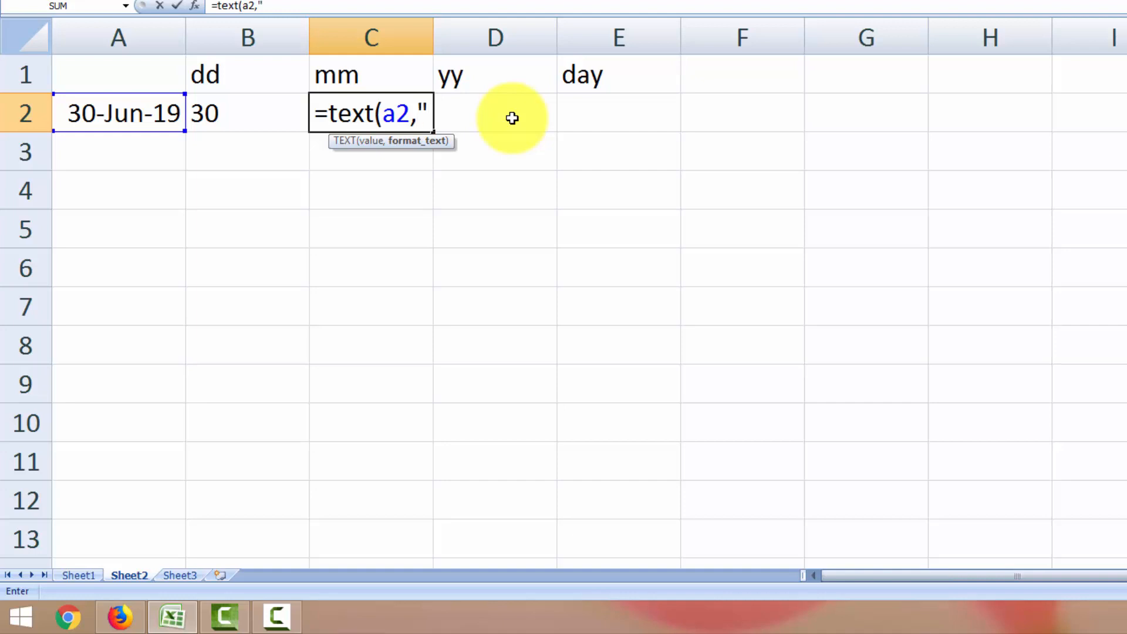
type("mm")
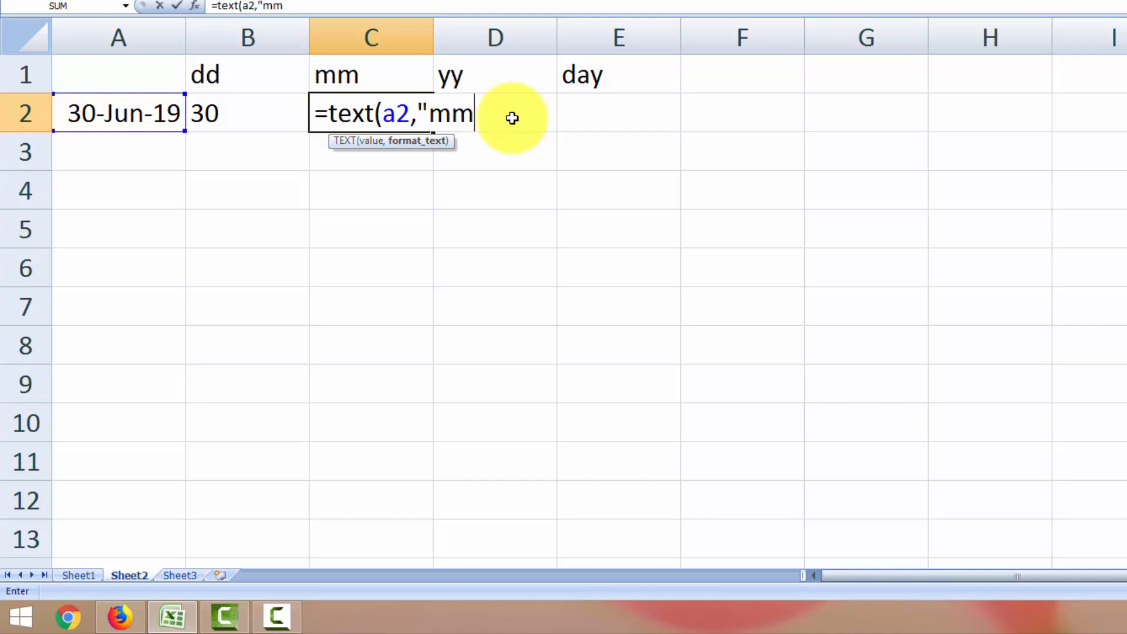
type("\")")
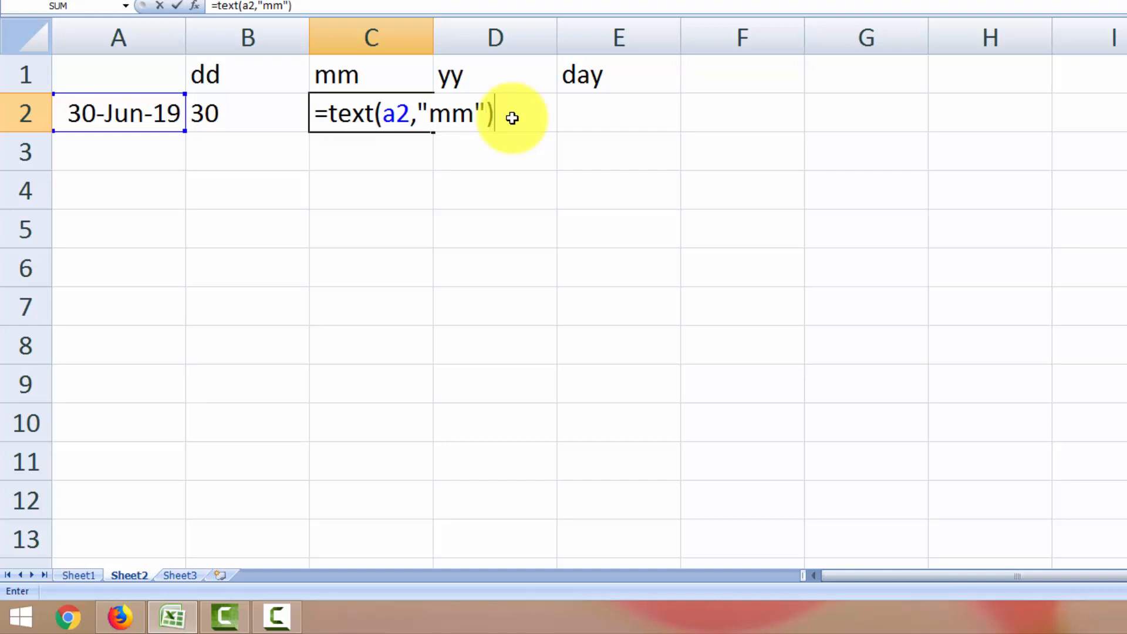
key("Return")
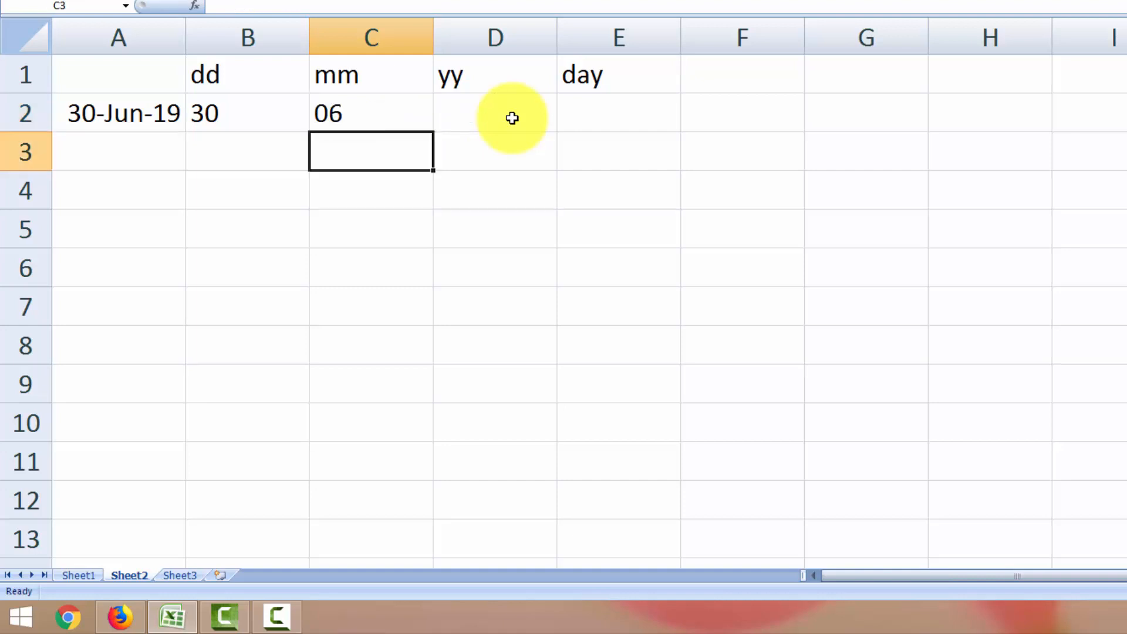
Step: Replace the formula in C2 with =text(a2,"m") to give the month without a leading zero
left_click(396, 110)
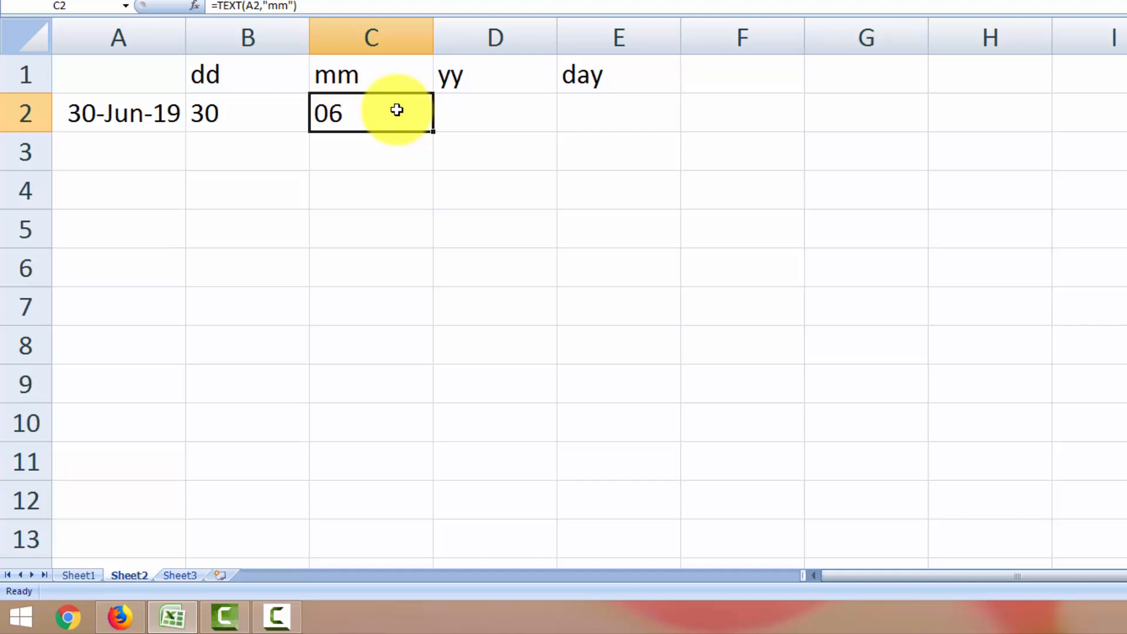
type("=")
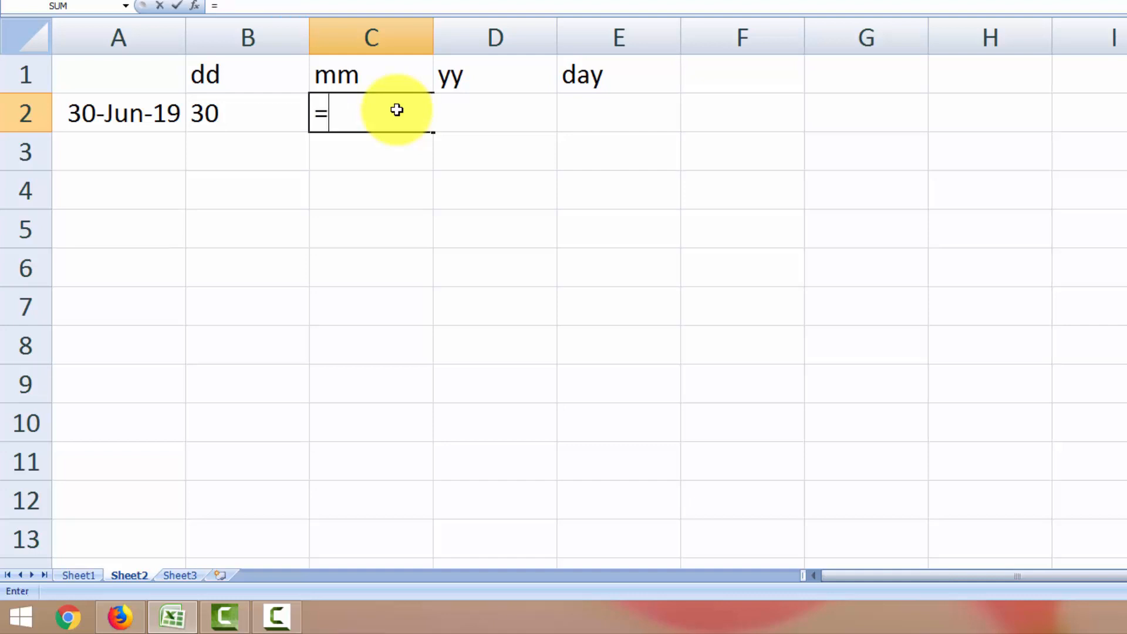
type("text(")
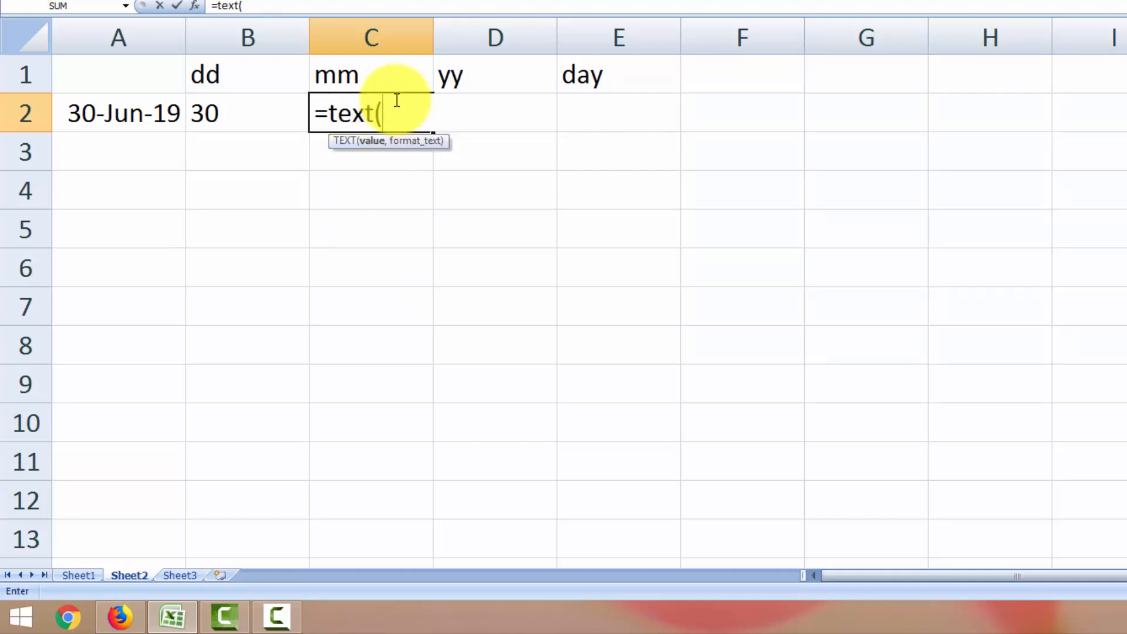
type("a2")
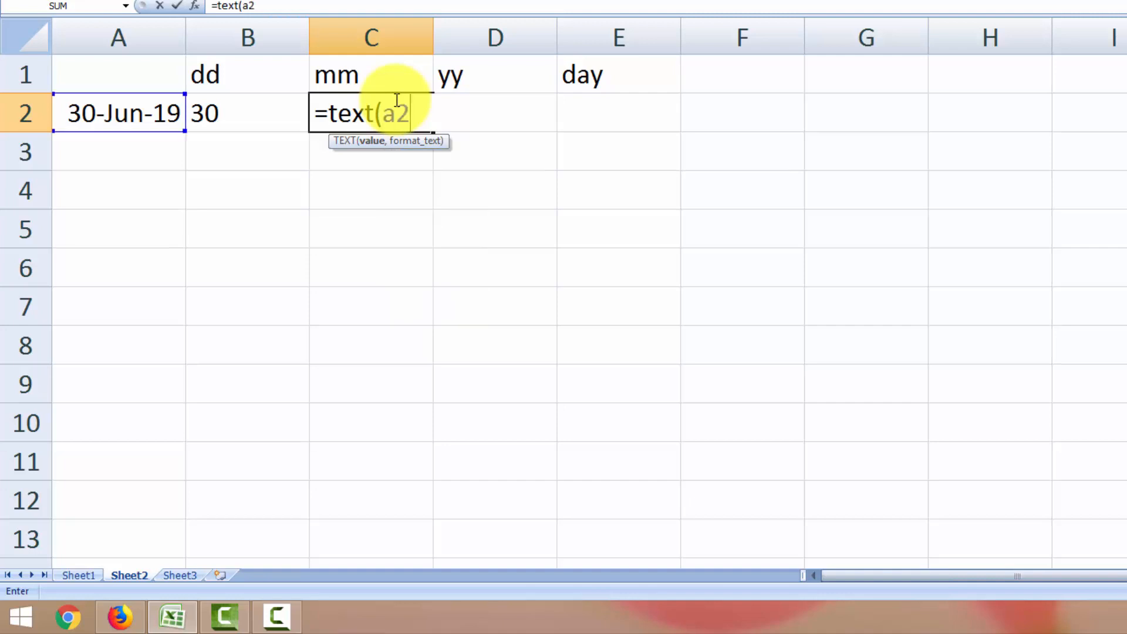
type(",")
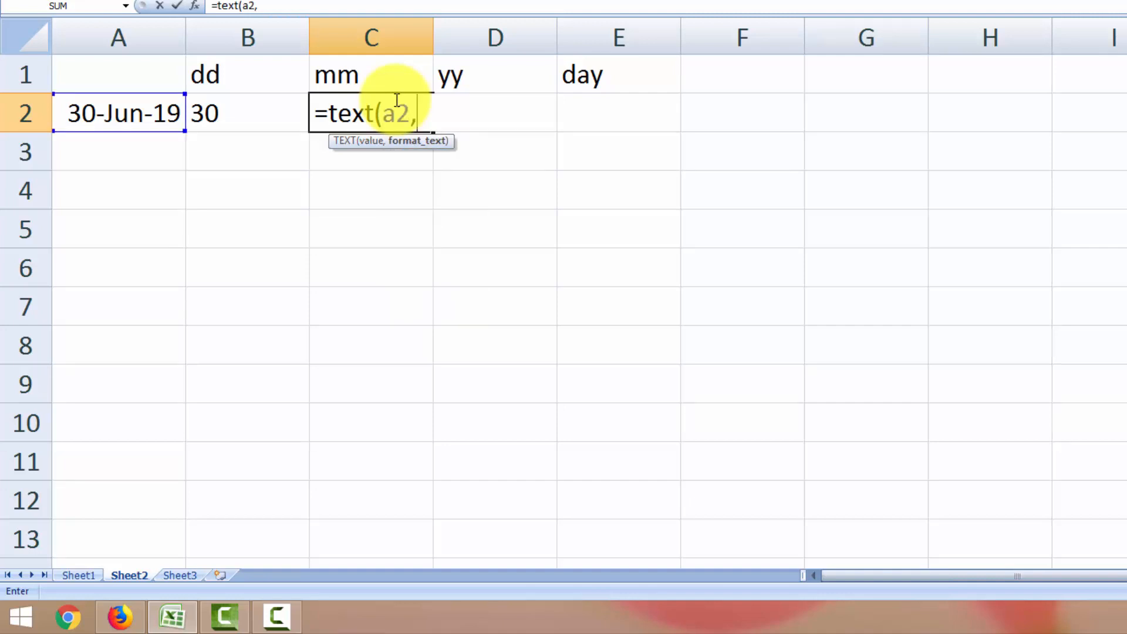
type("m")
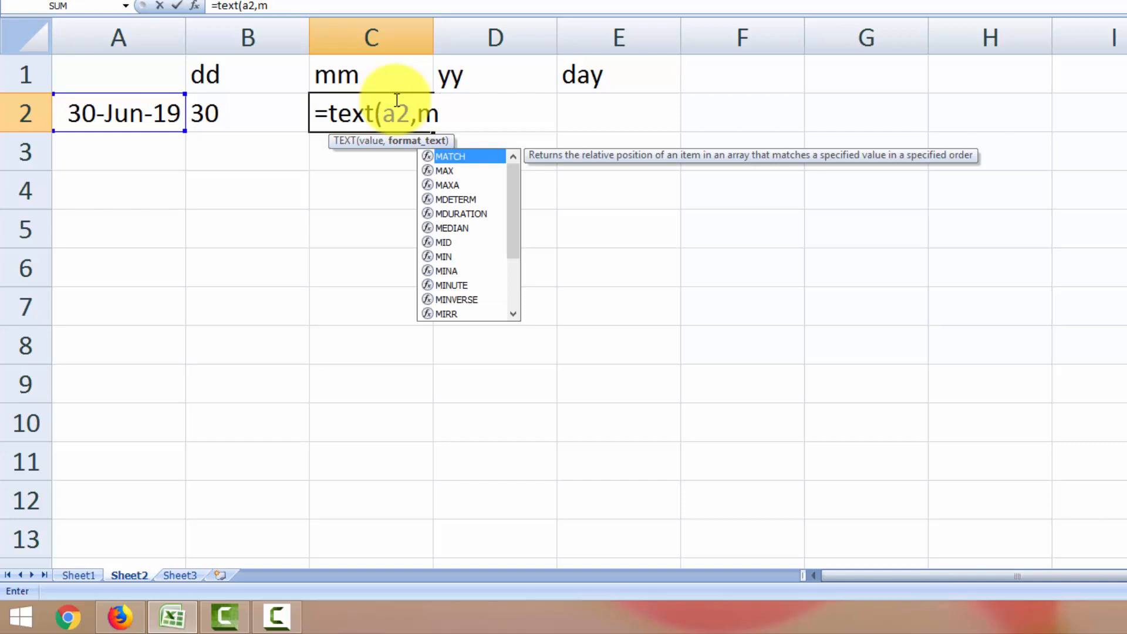
key("BackSpace")
type("\"")
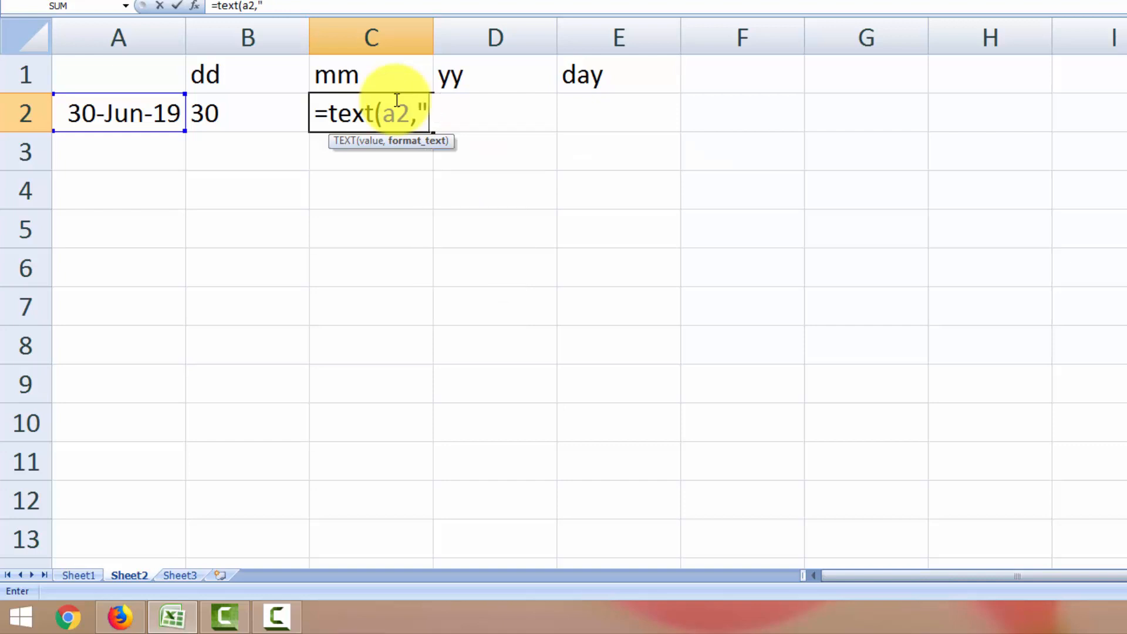
type("m\")")
key("Return")
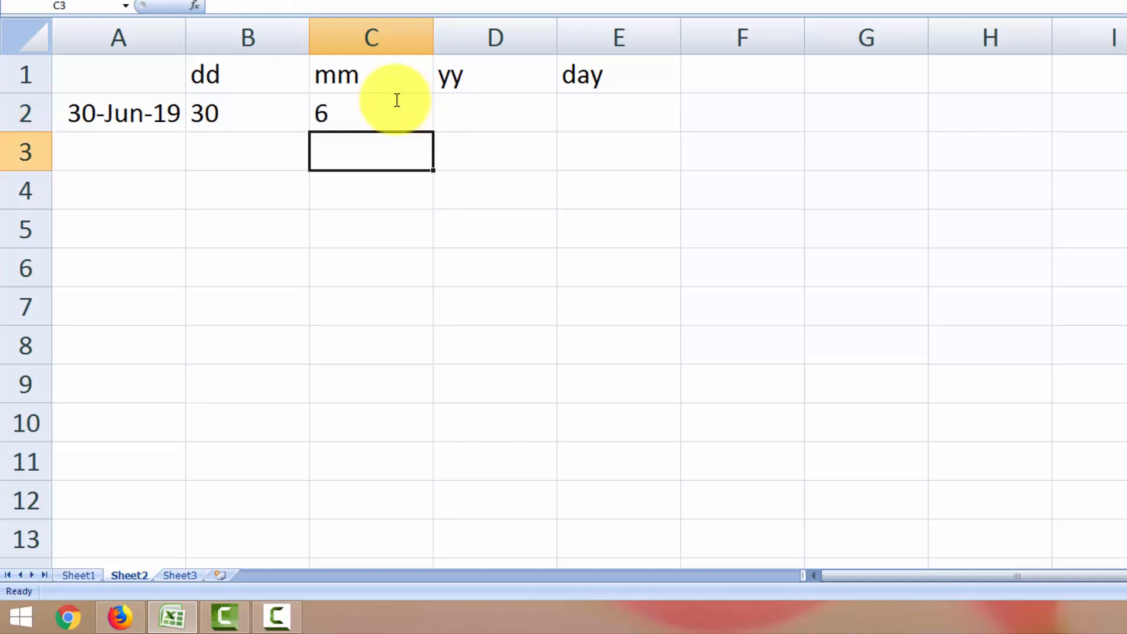
left_click(390, 109)
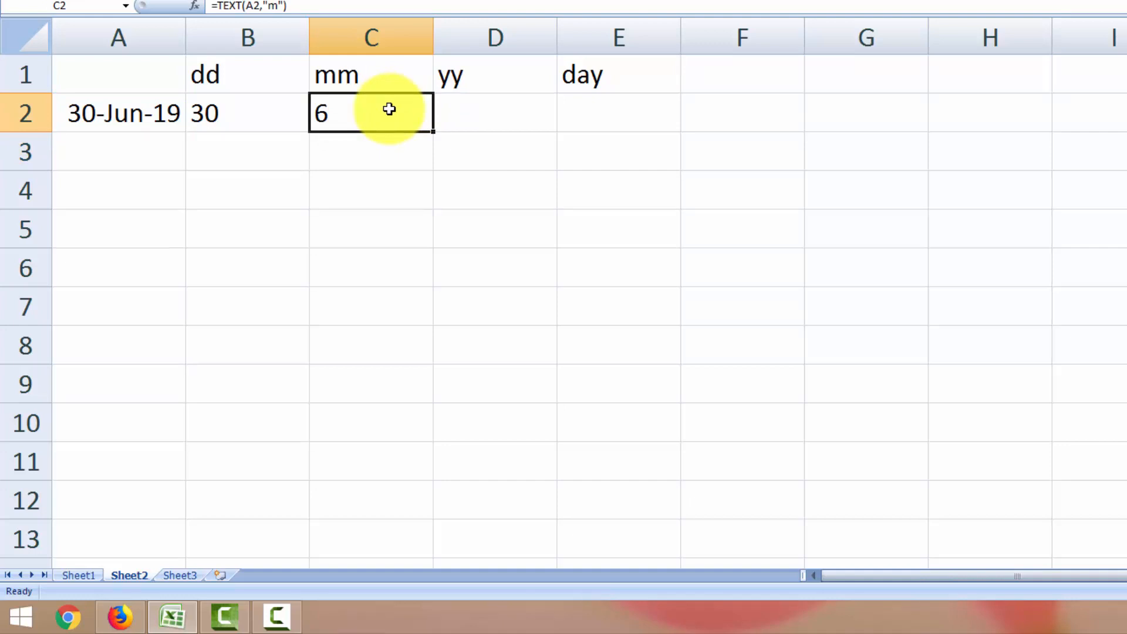
Step: Enter =text(a2,"yy") in D2 to extract the two-digit year from the date in A2
left_click(446, 114)
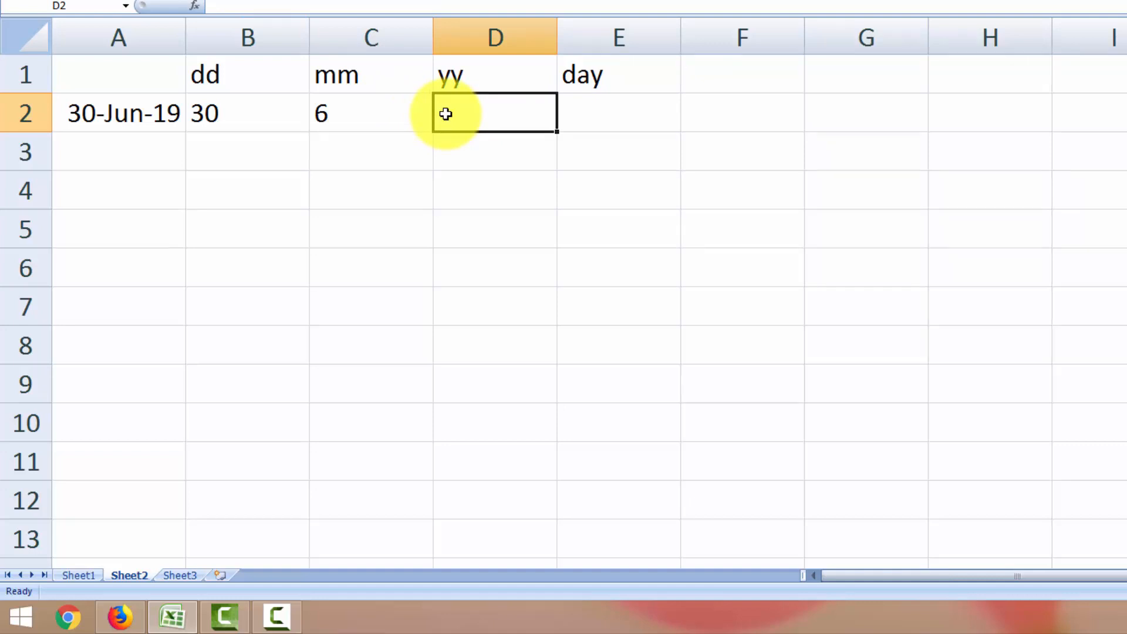
type("=te")
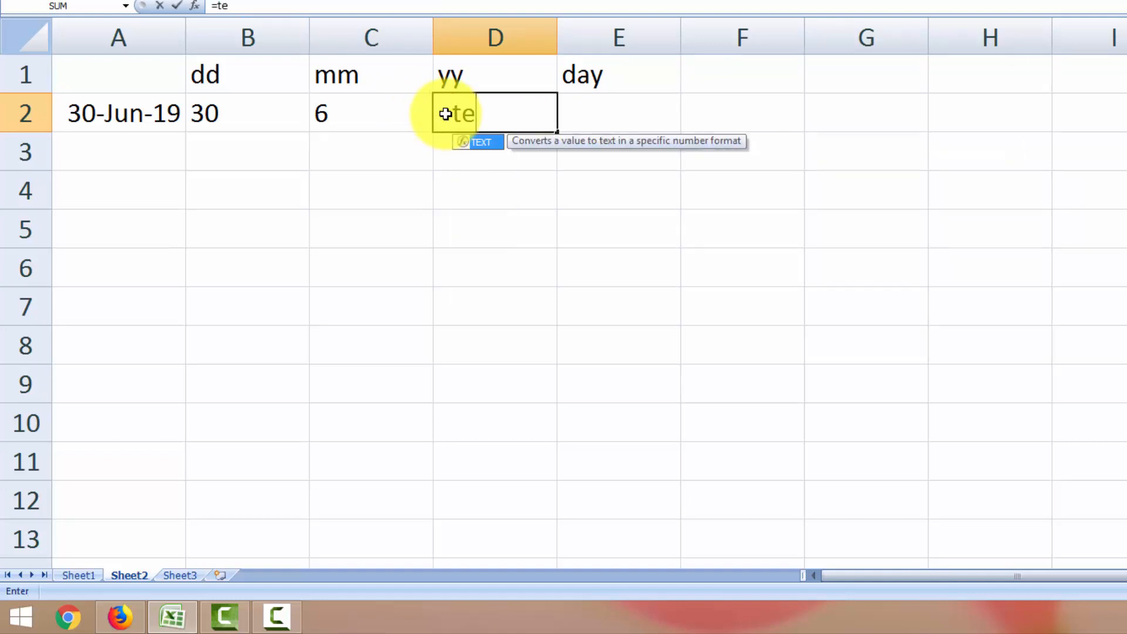
type("xt(")
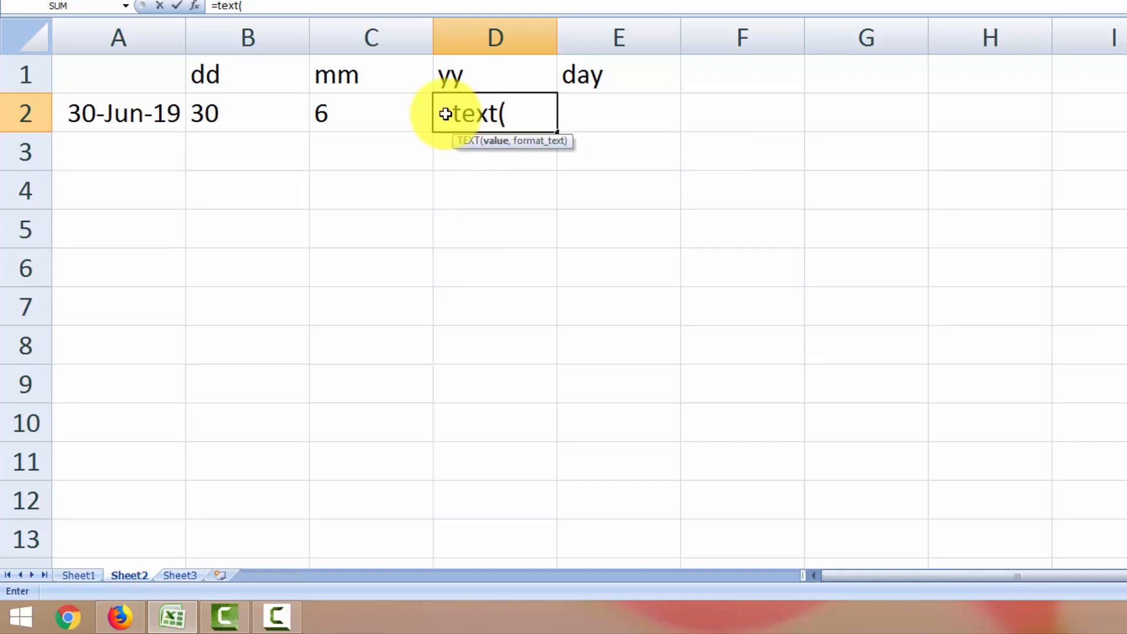
type("a2")
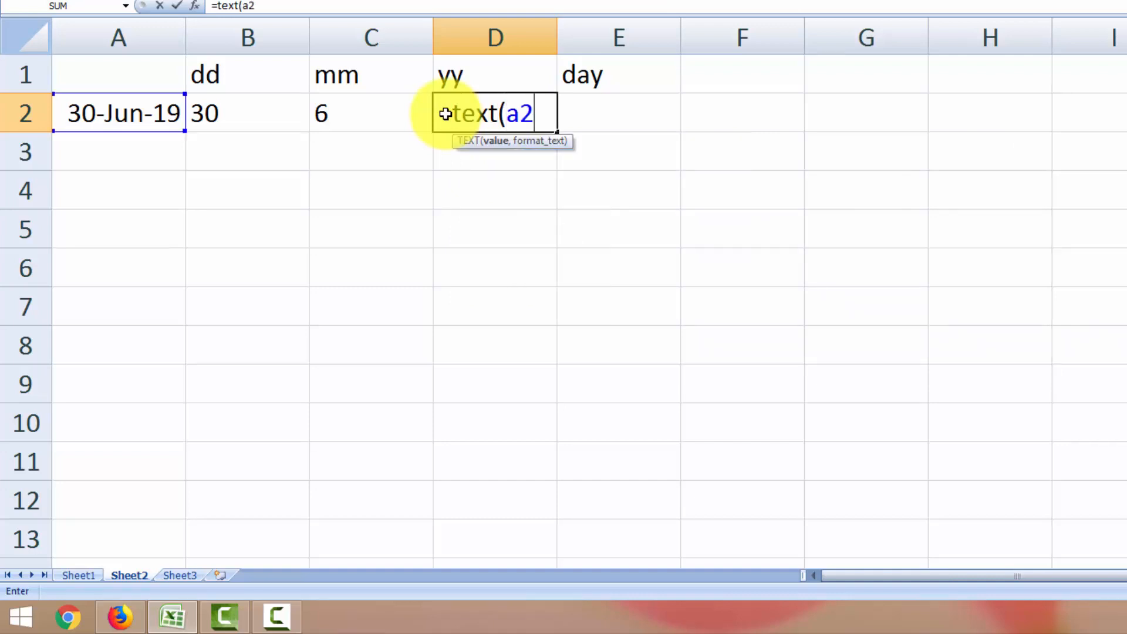
type(",\"yy")
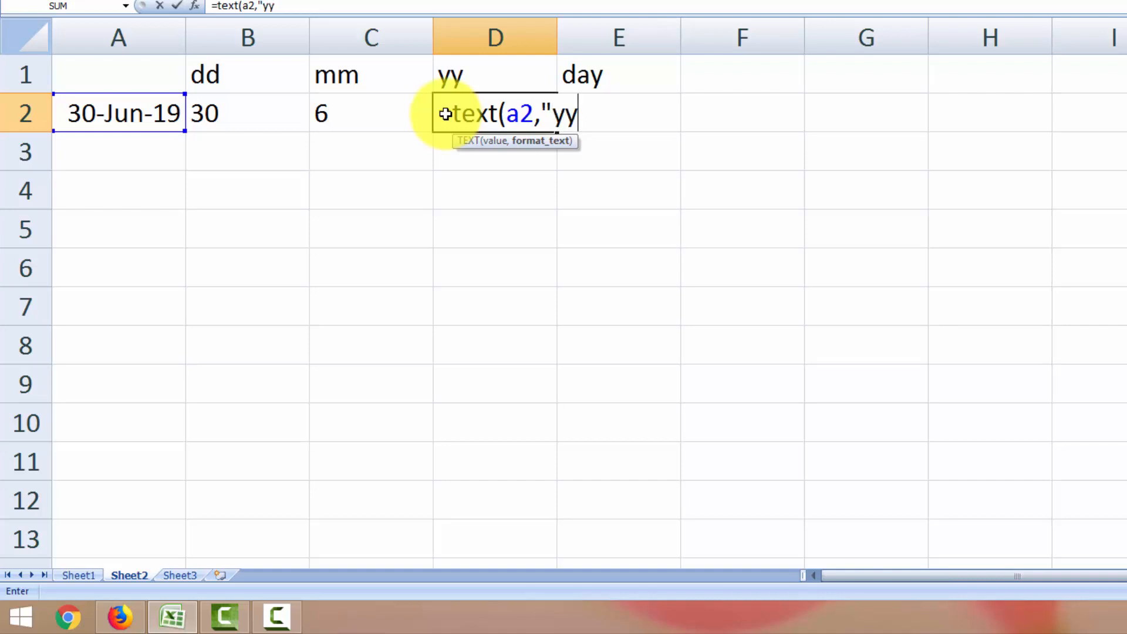
type("\")")
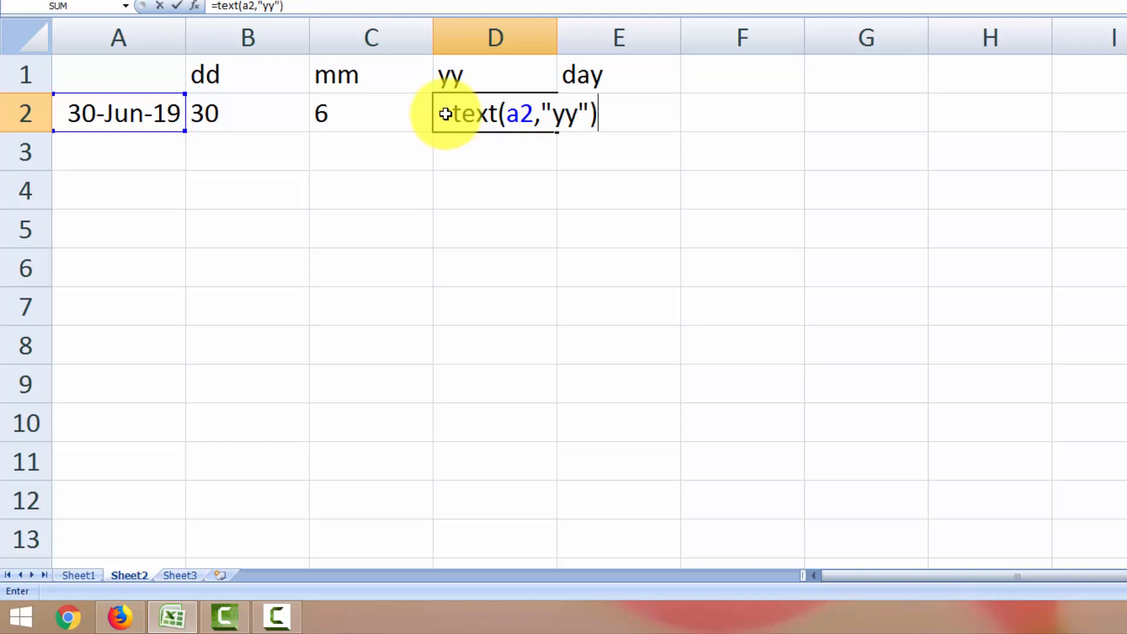
key("Return")
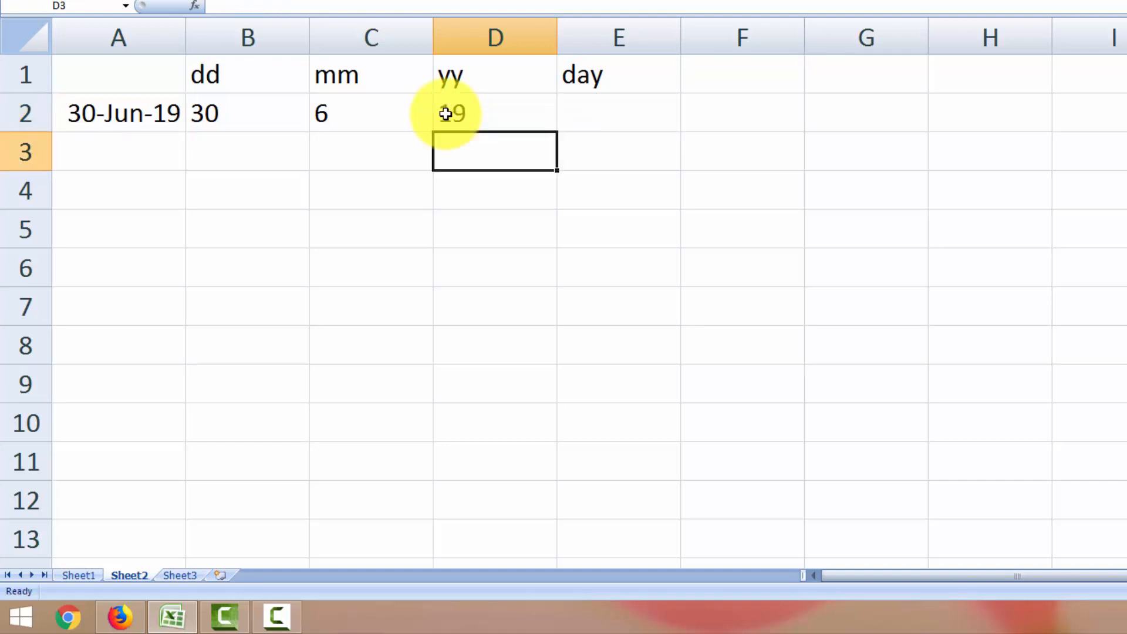
Step: Replace the formula in D2 with =text(a2,"yyy") to give the full four-digit year
left_click(504, 116)
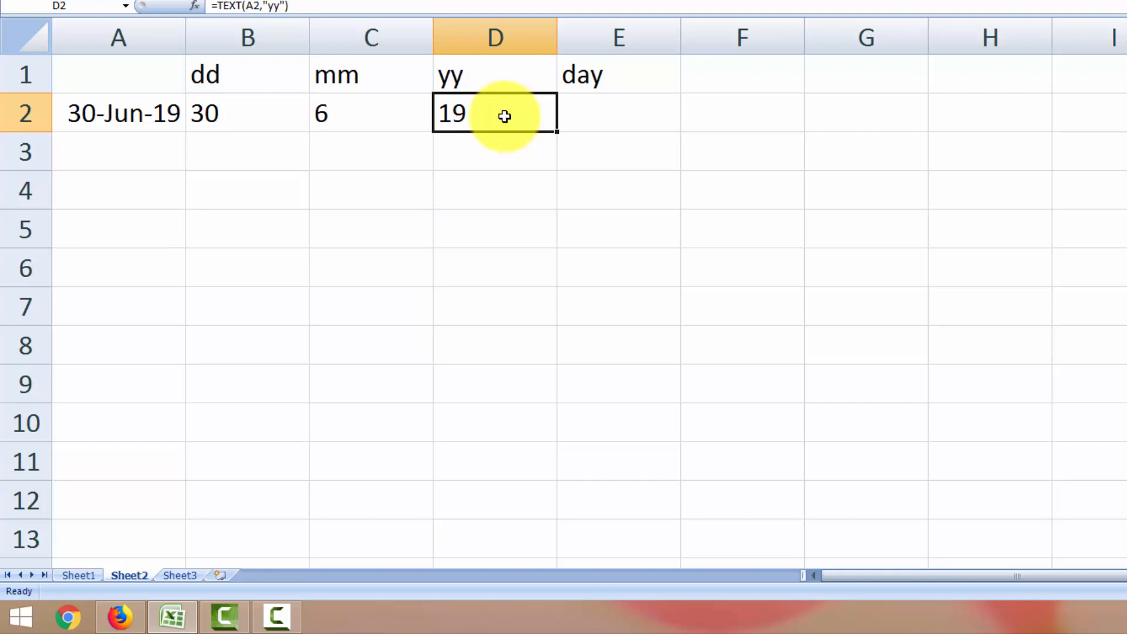
type("=")
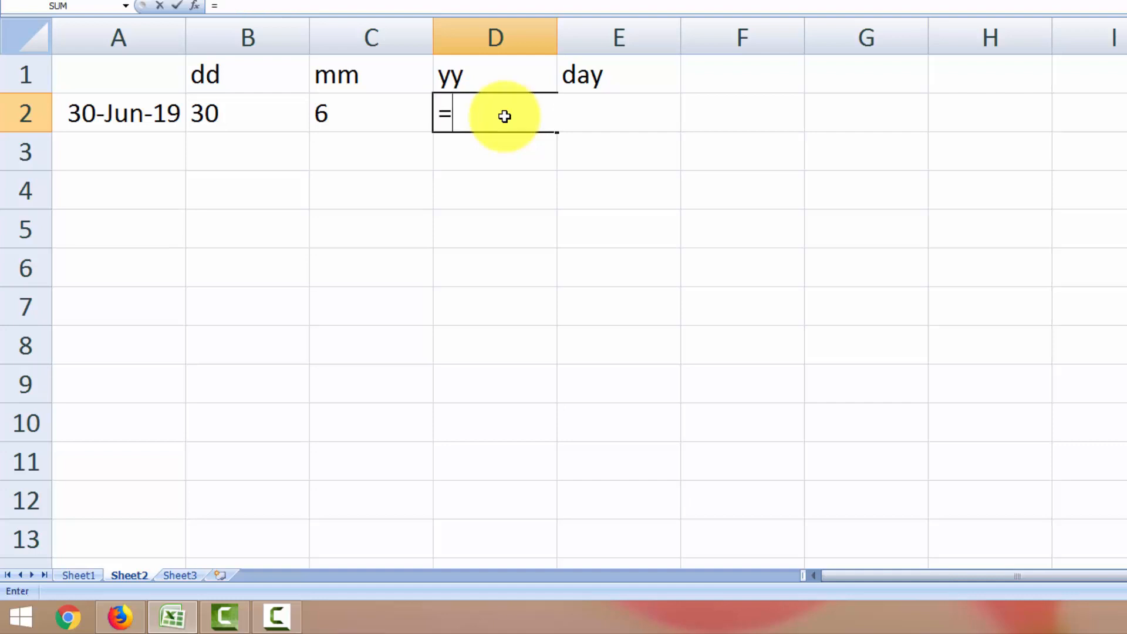
type("text(")
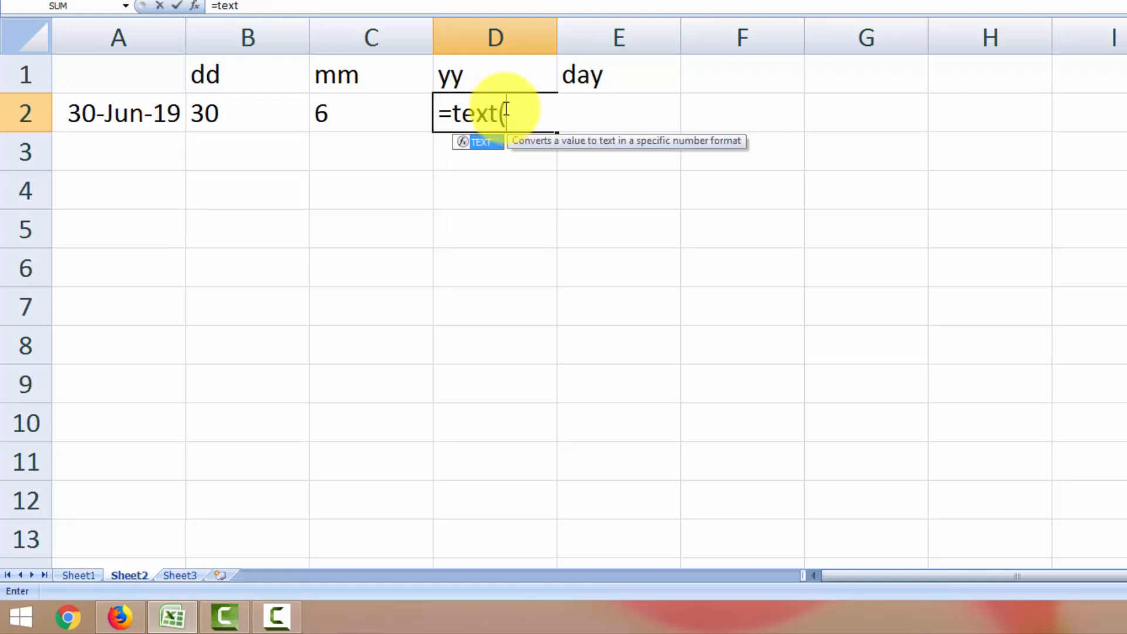
type("a")
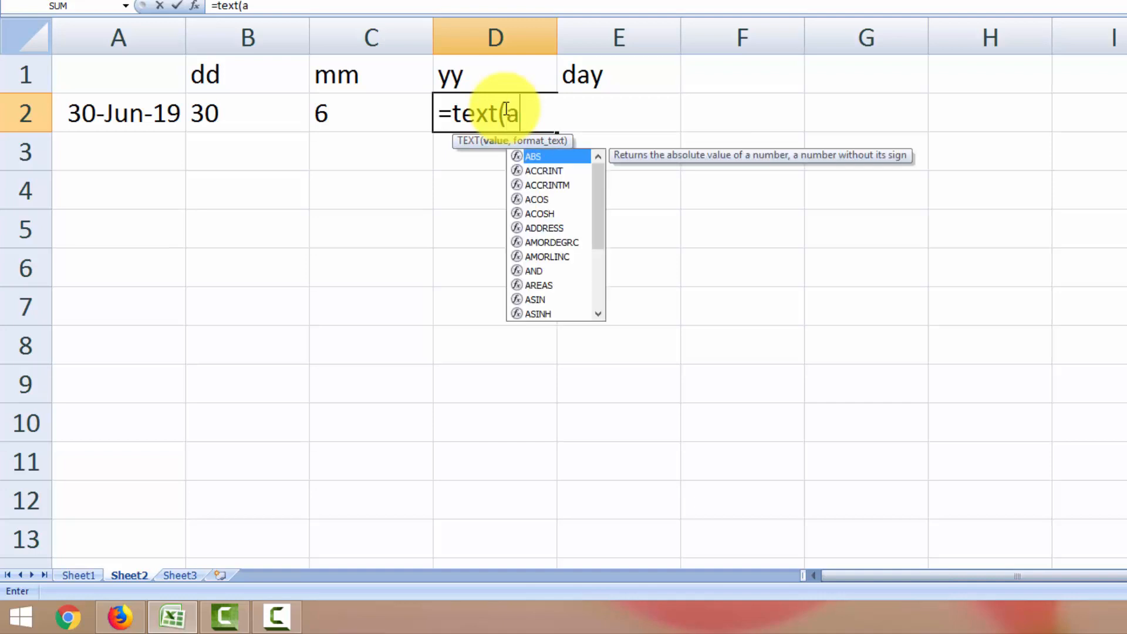
type("2,\"")
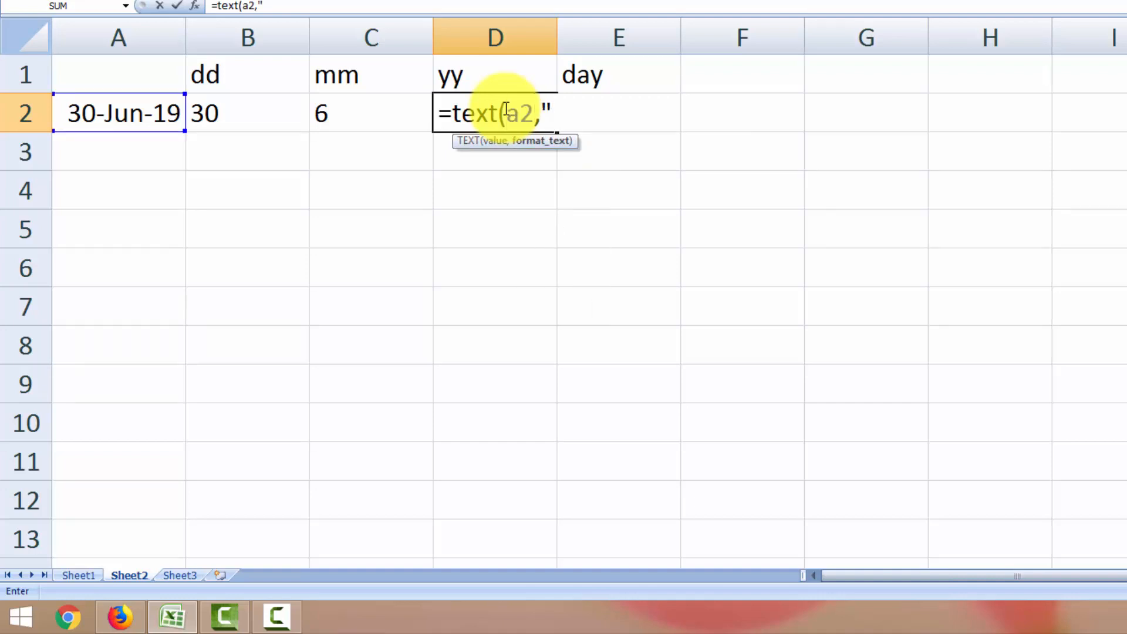
type("yyy\"")
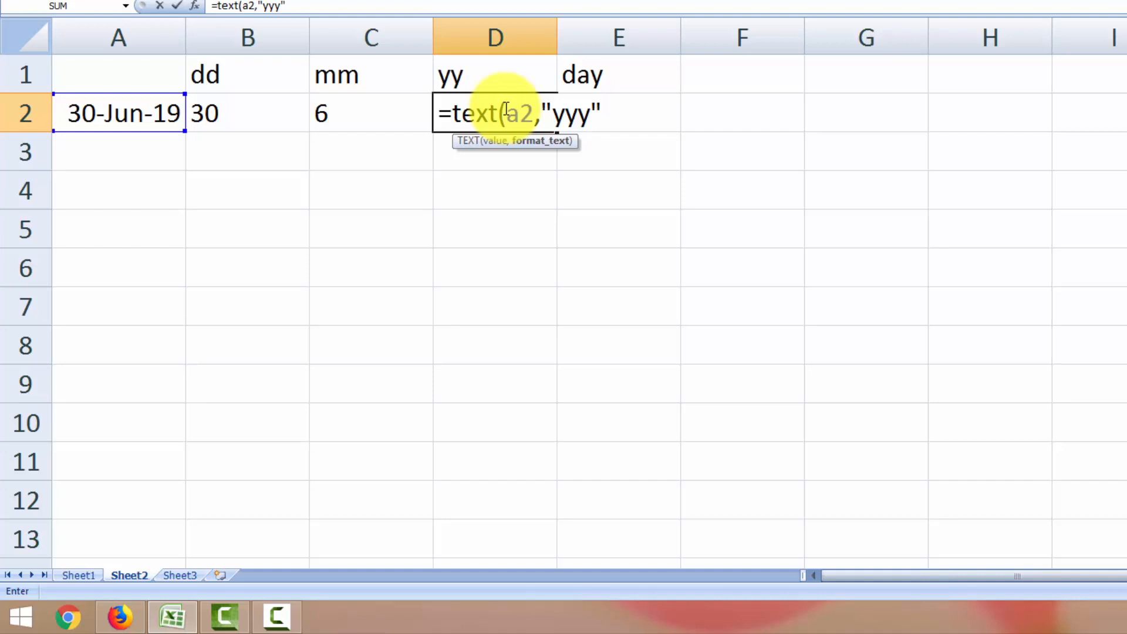
type(")")
key("Return")
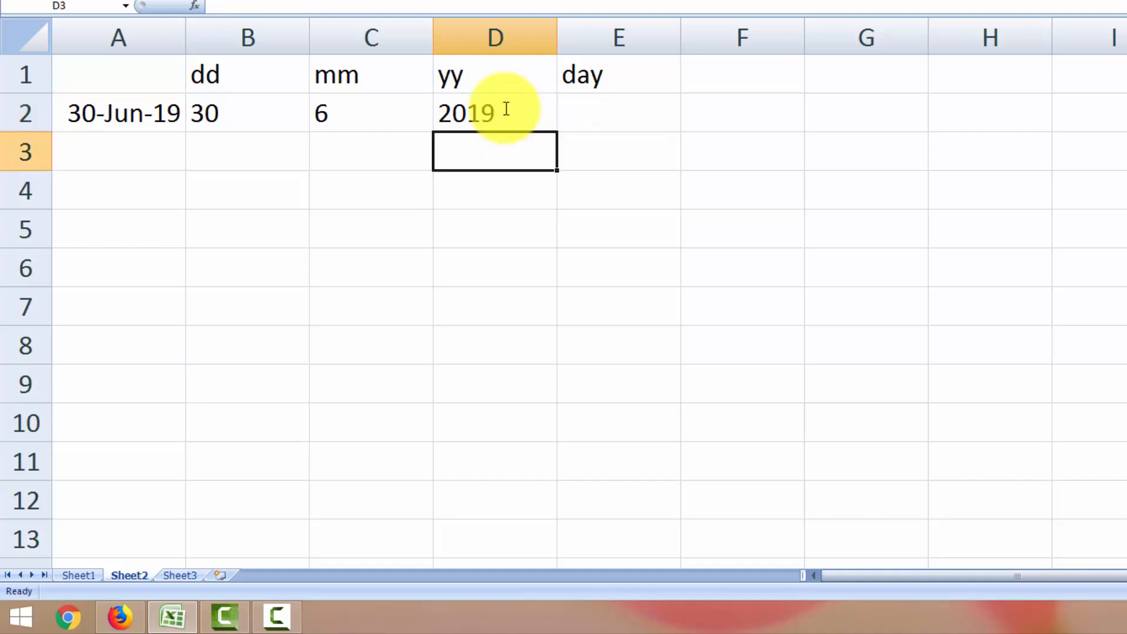
Step: Enter =text(a2,"ddd") in E2 to extract the abbreviated weekday name from the date in A2
left_click(504, 111)
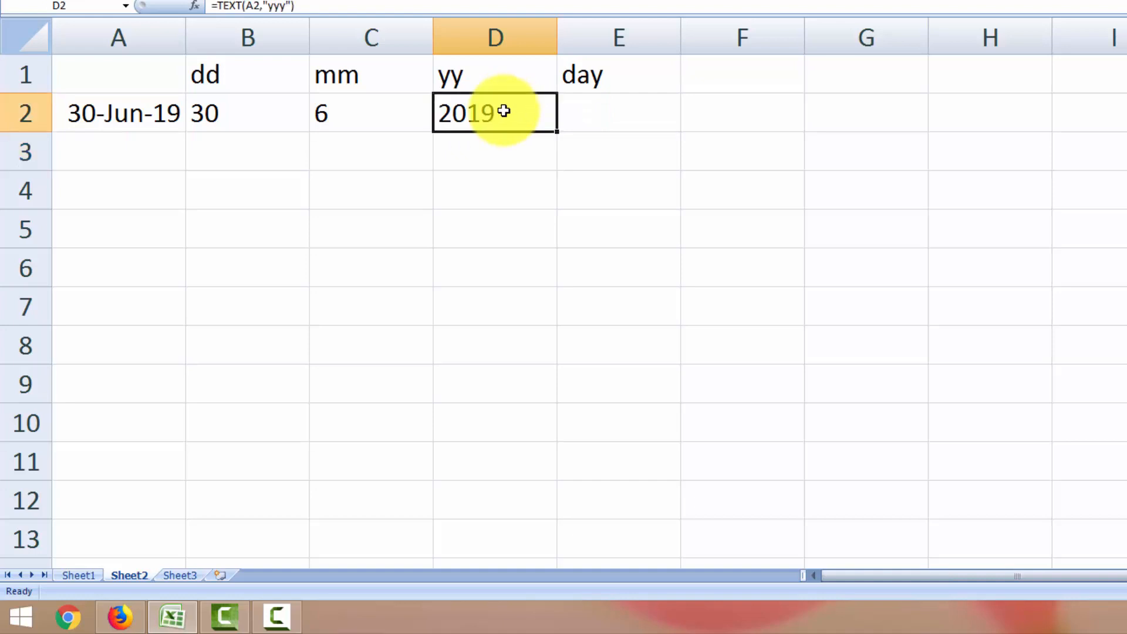
left_click(597, 110)
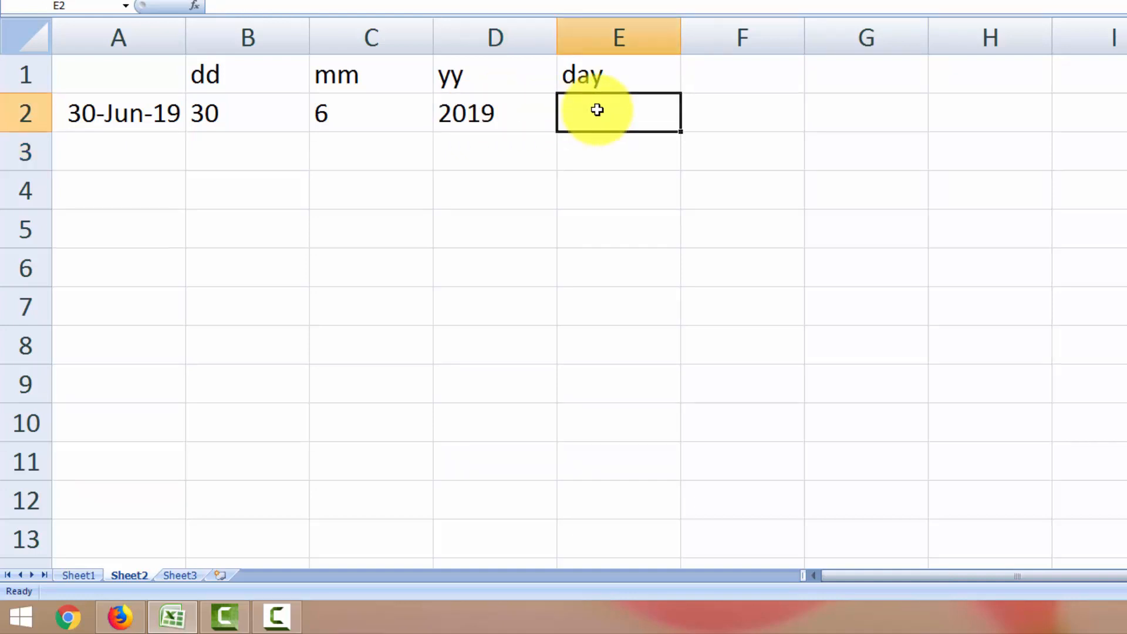
type("=")
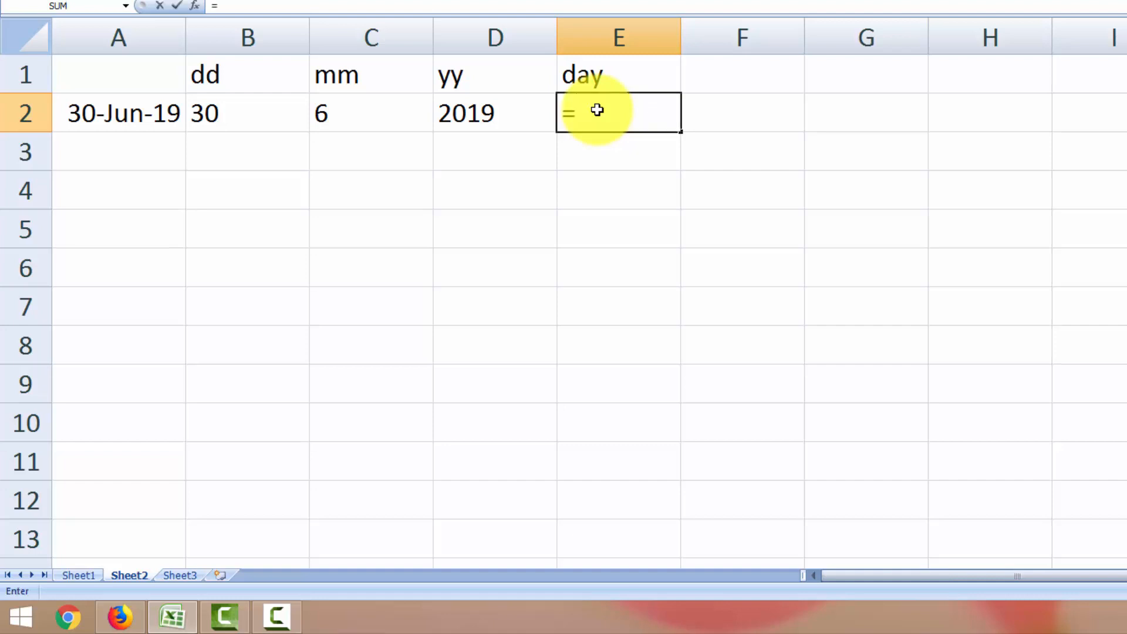
type("text")
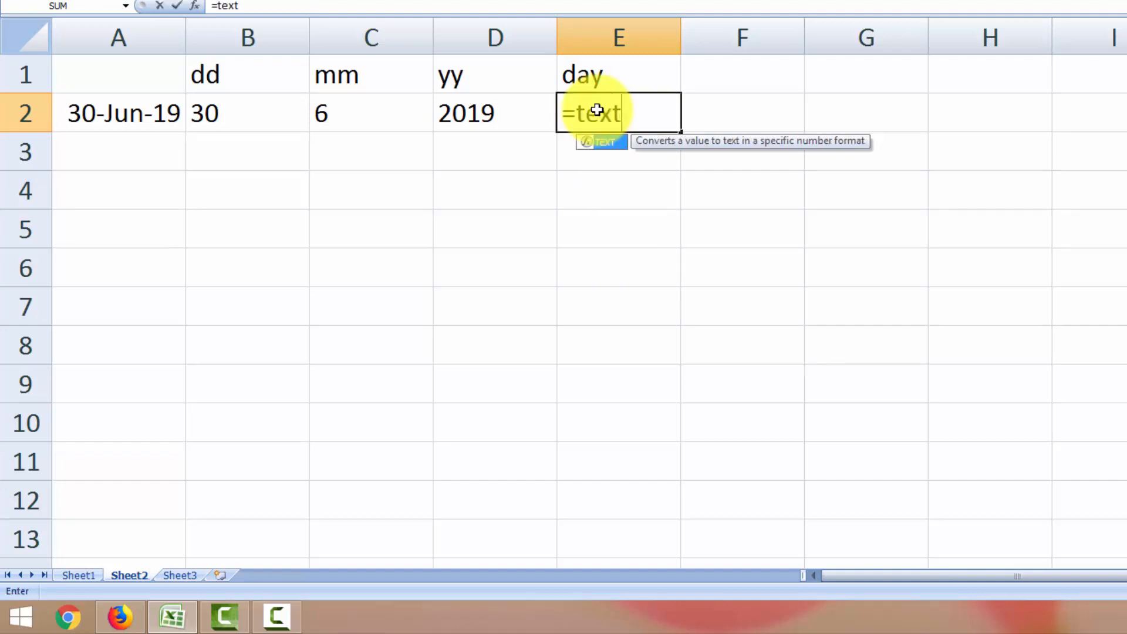
type("(")
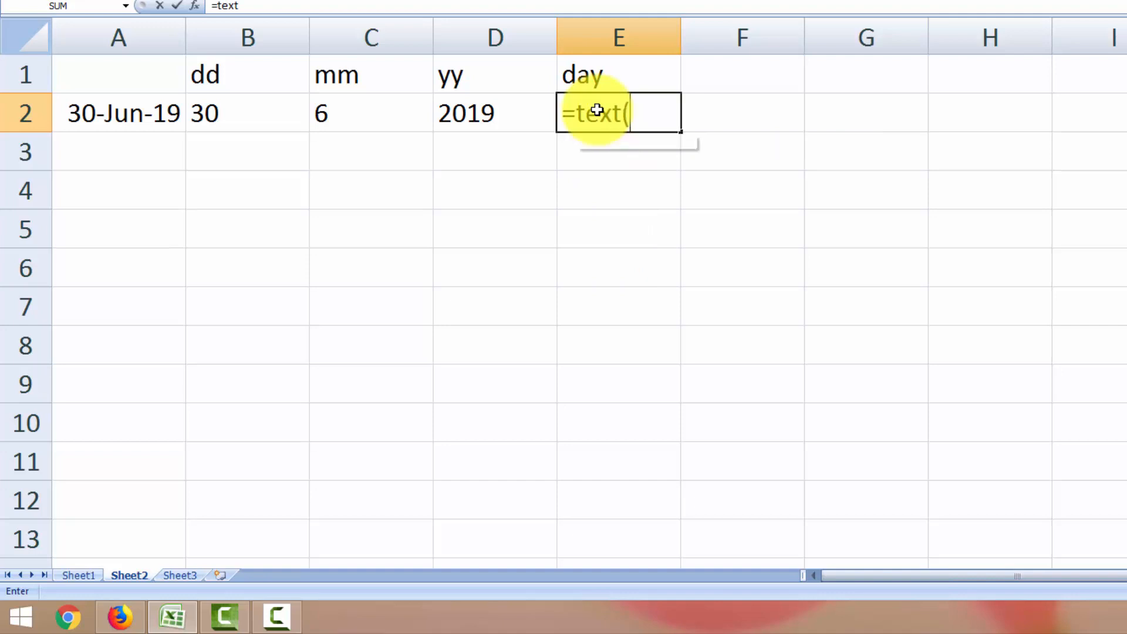
type("a2")
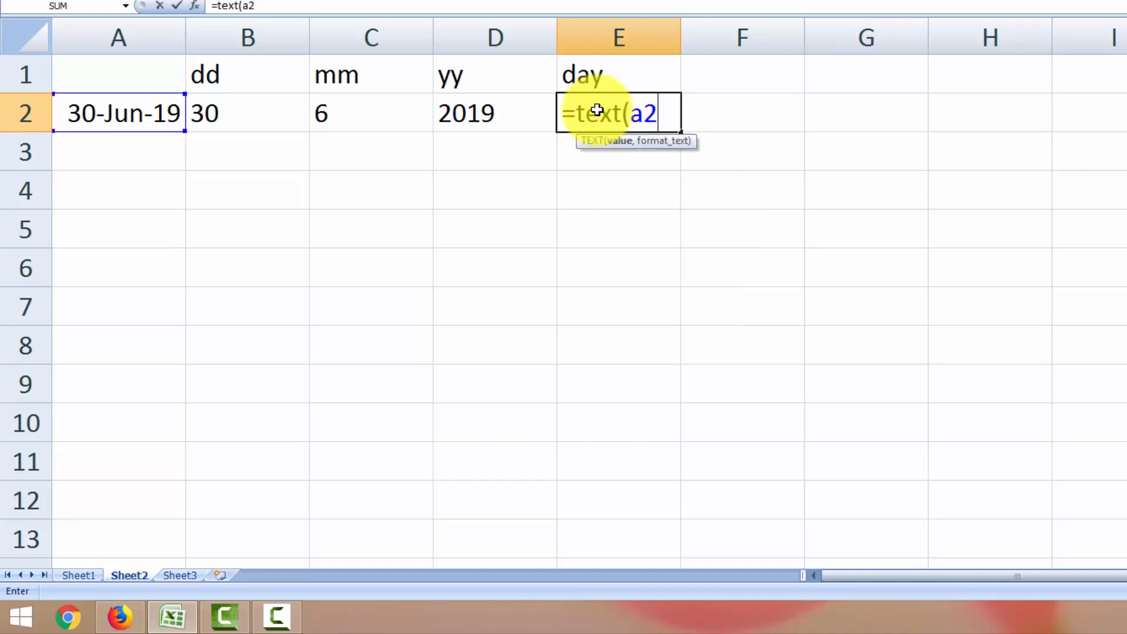
type(",")
type("\"d")
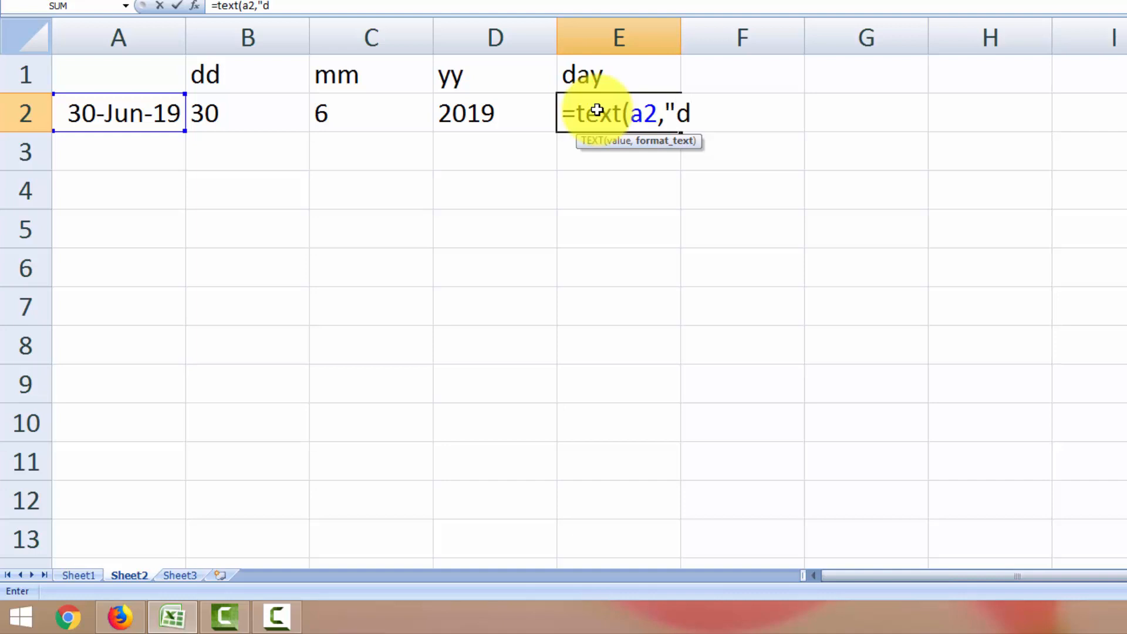
type("dd\")")
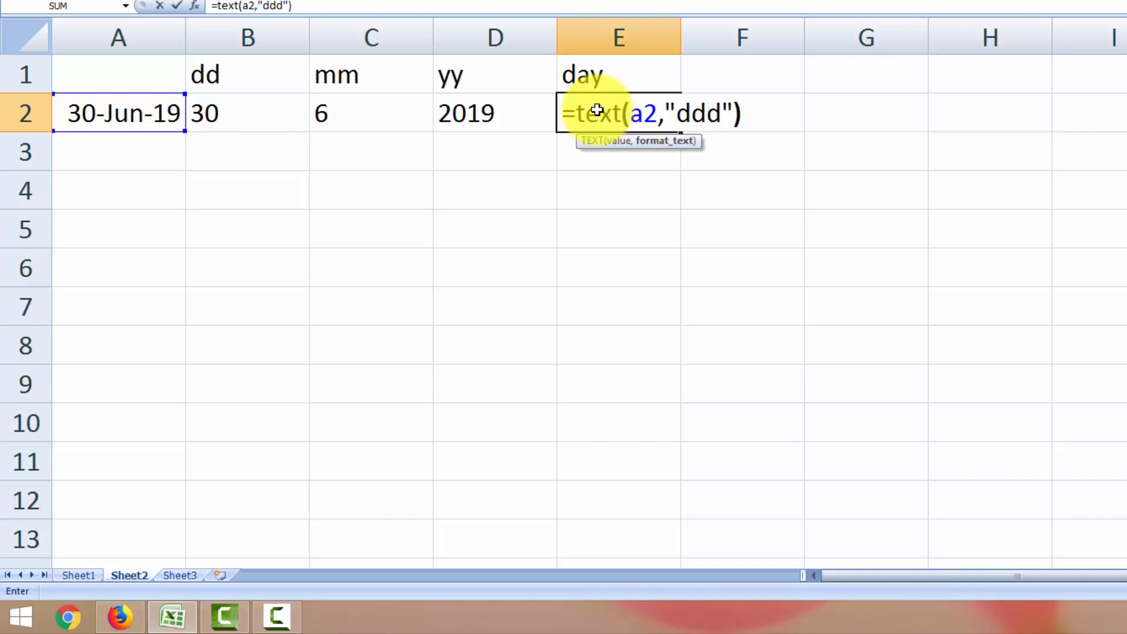
key("Return")
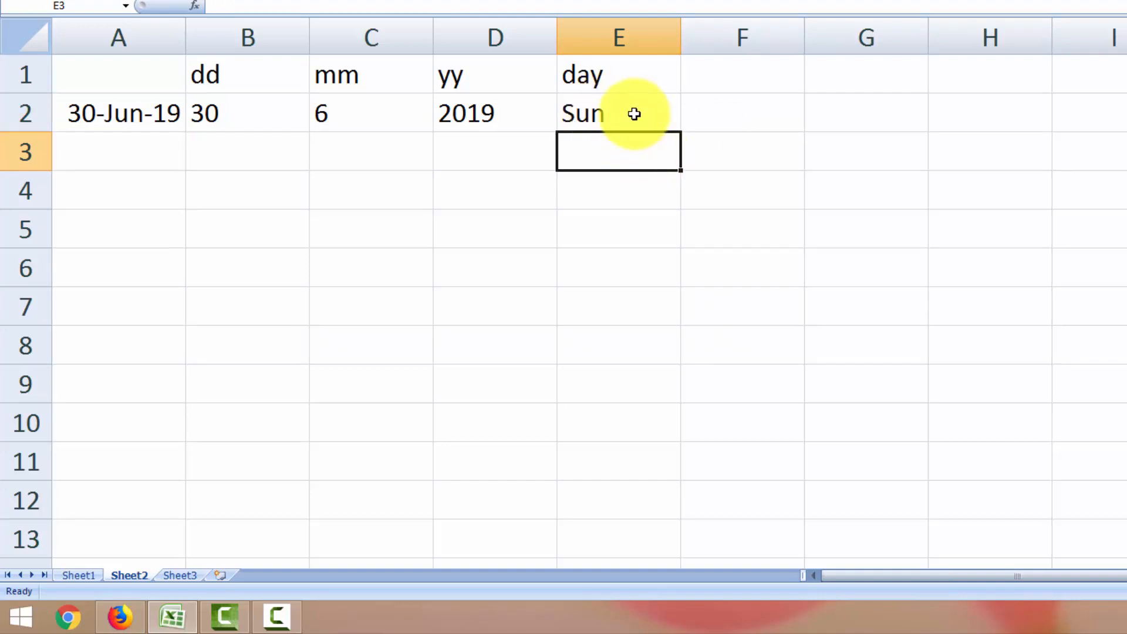
Step: Replace the formula in E2 with =text(a2,"dddd") to give the full weekday name
left_click(634, 114)
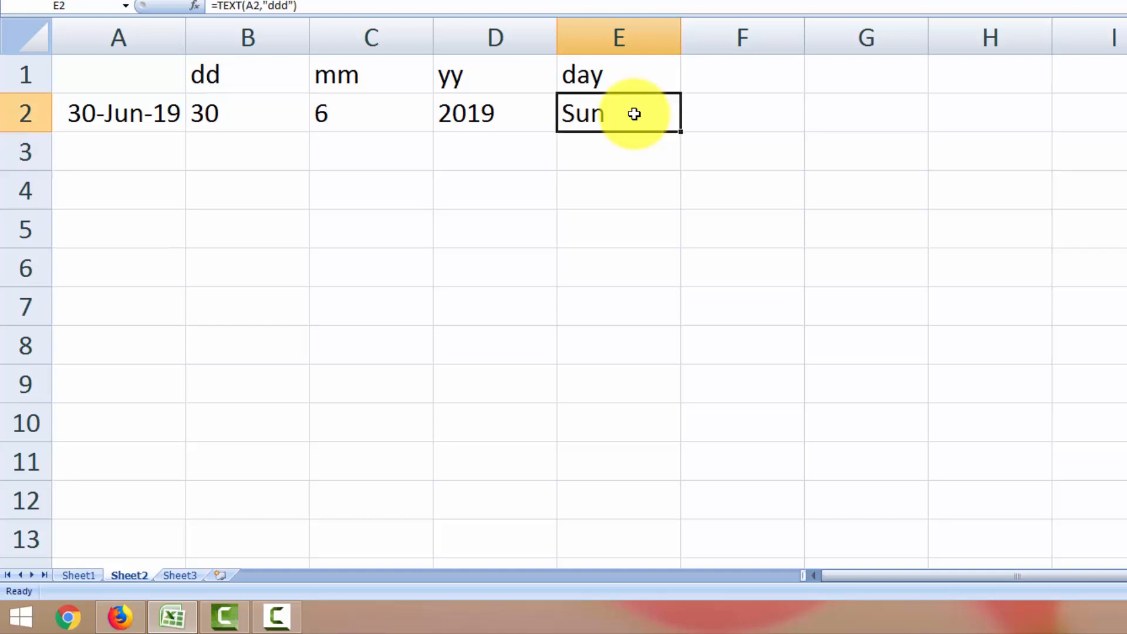
type("=")
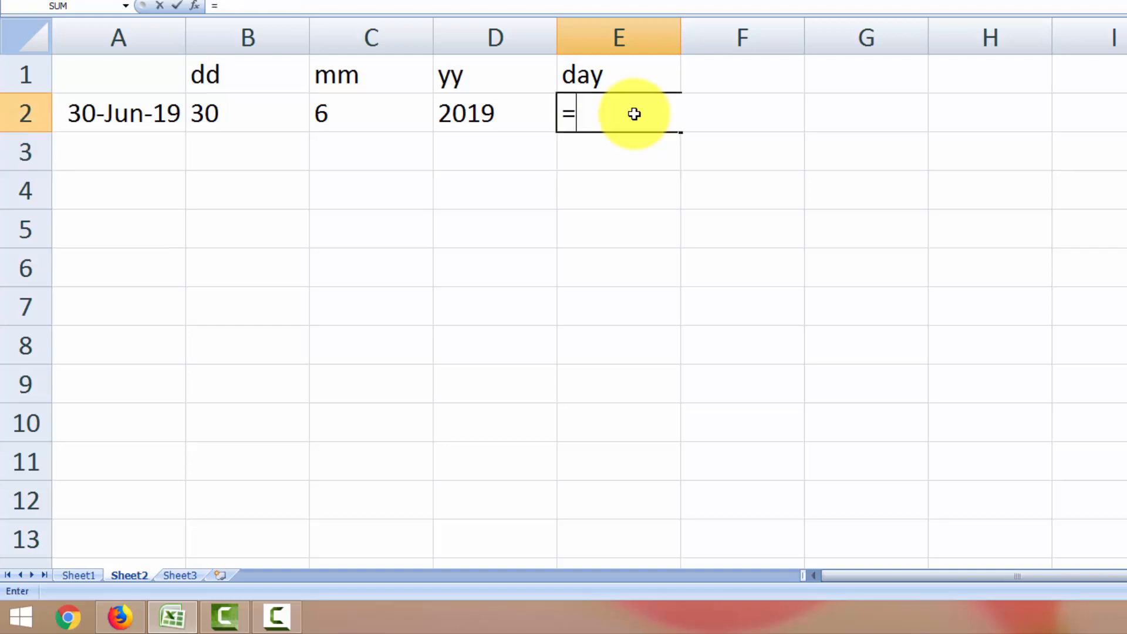
type("text(")
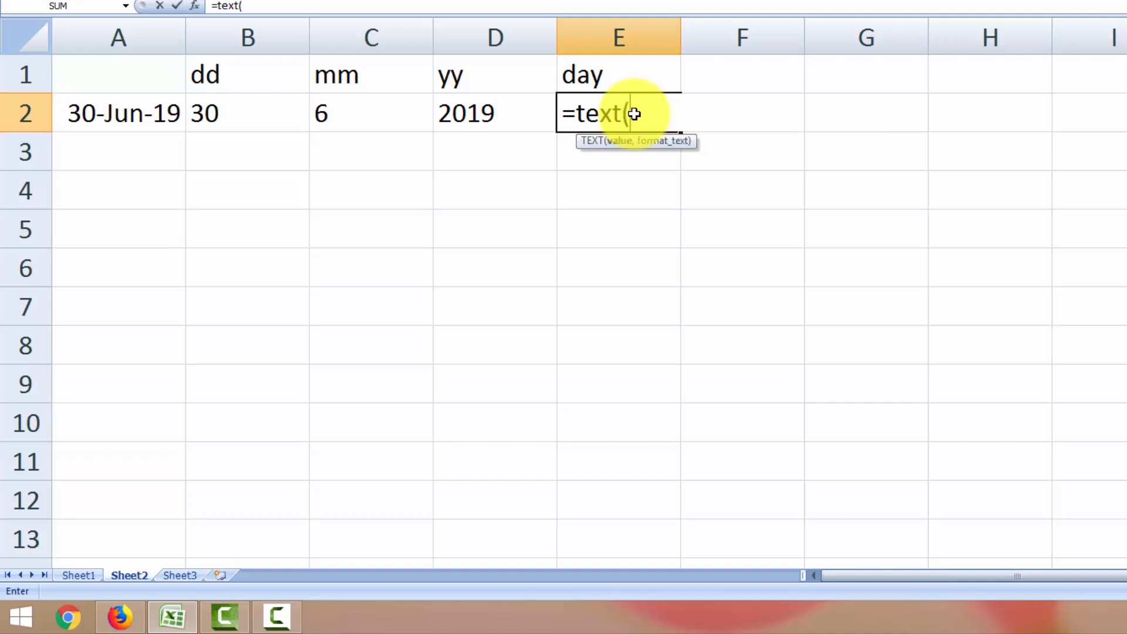
type("a2,")
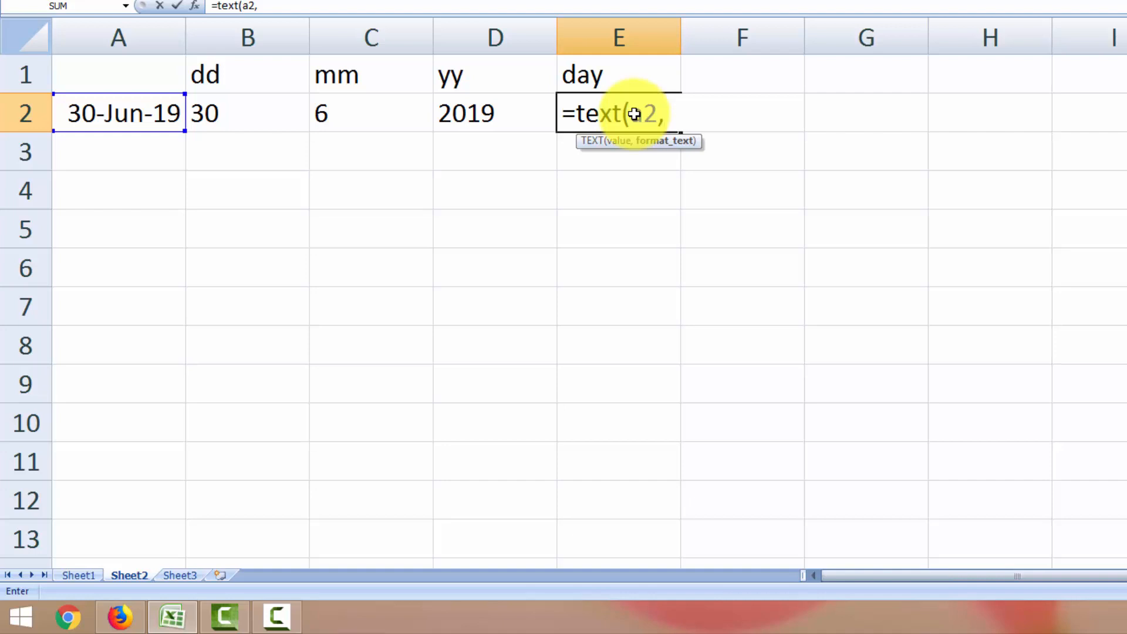
type("\"ddd")
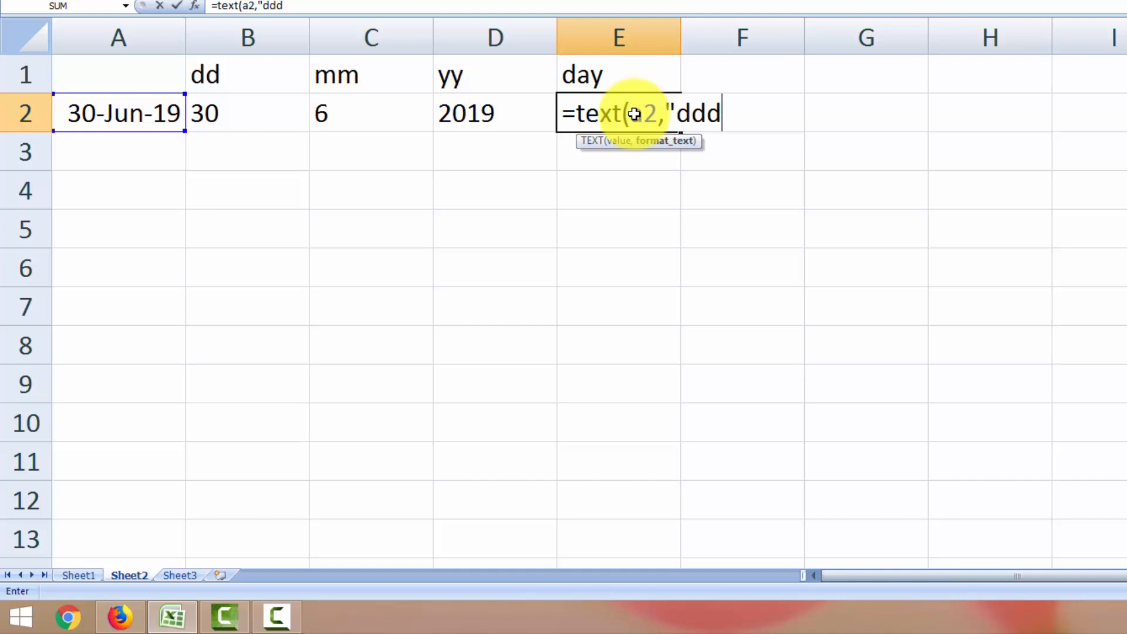
type("d\")")
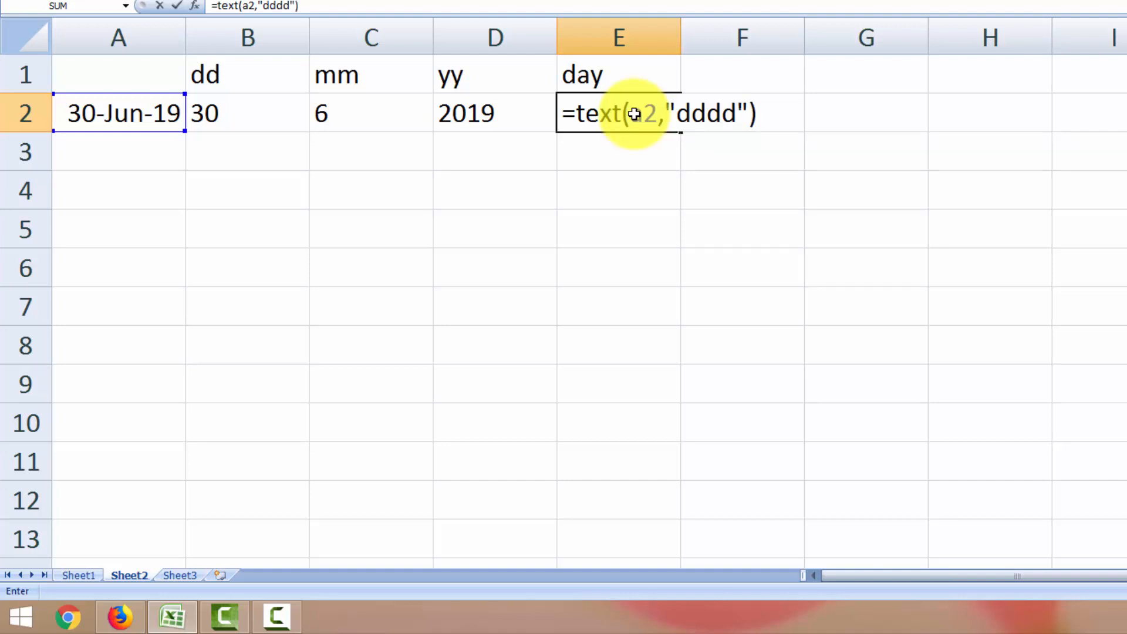
key("Return")
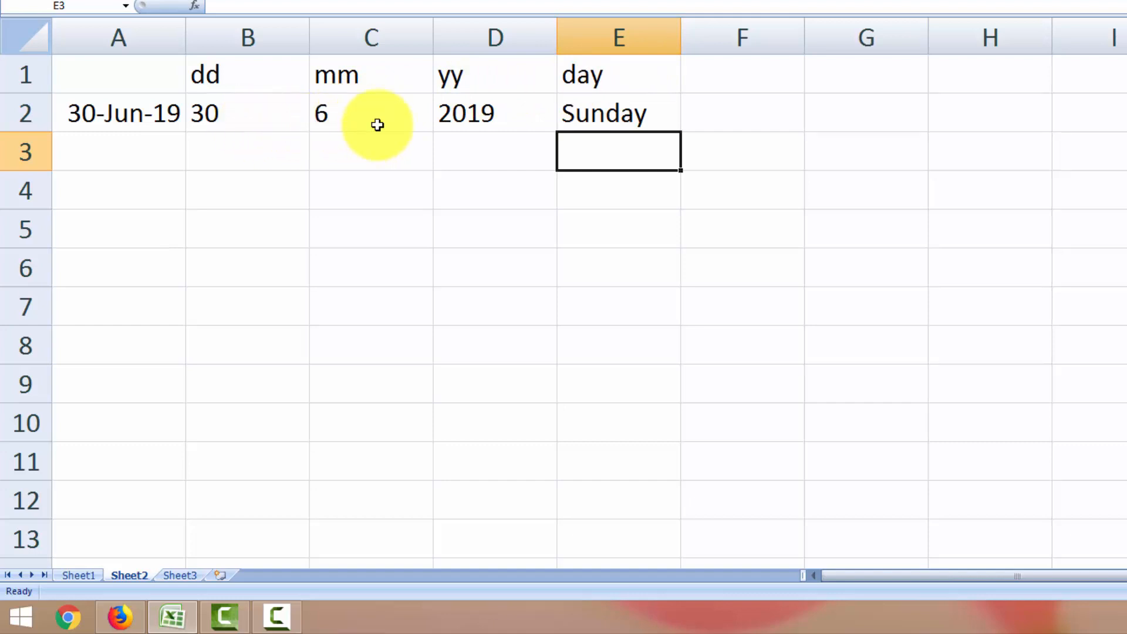
left_click(575, 113)
left_click(843, 215)
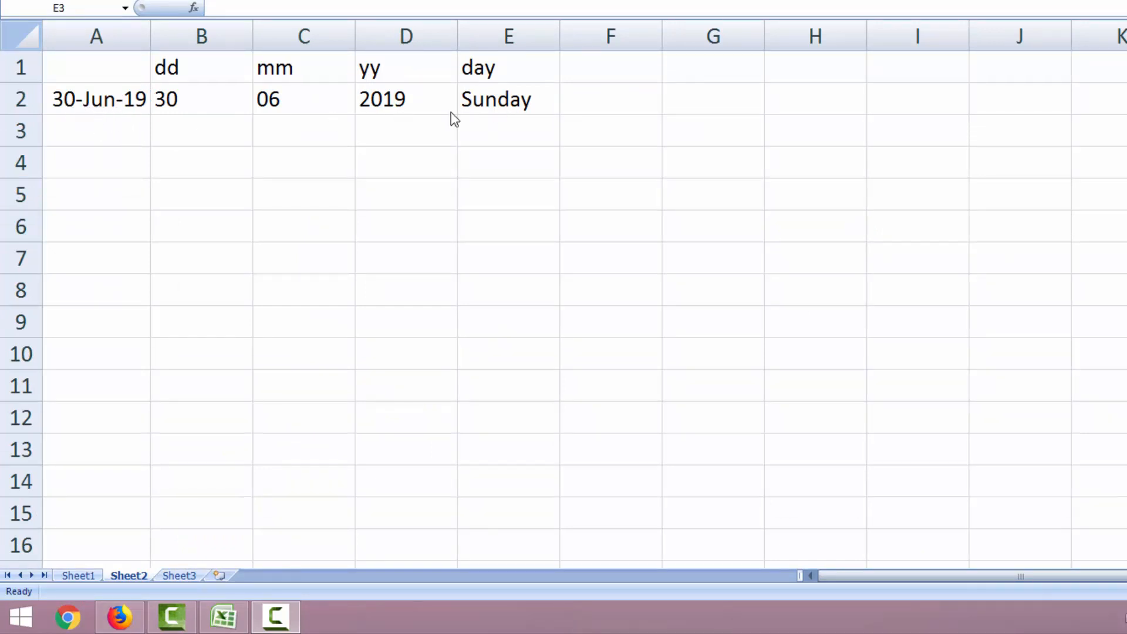
Step: Change the date in A2 to 6/28/2019
left_click(69, 98)
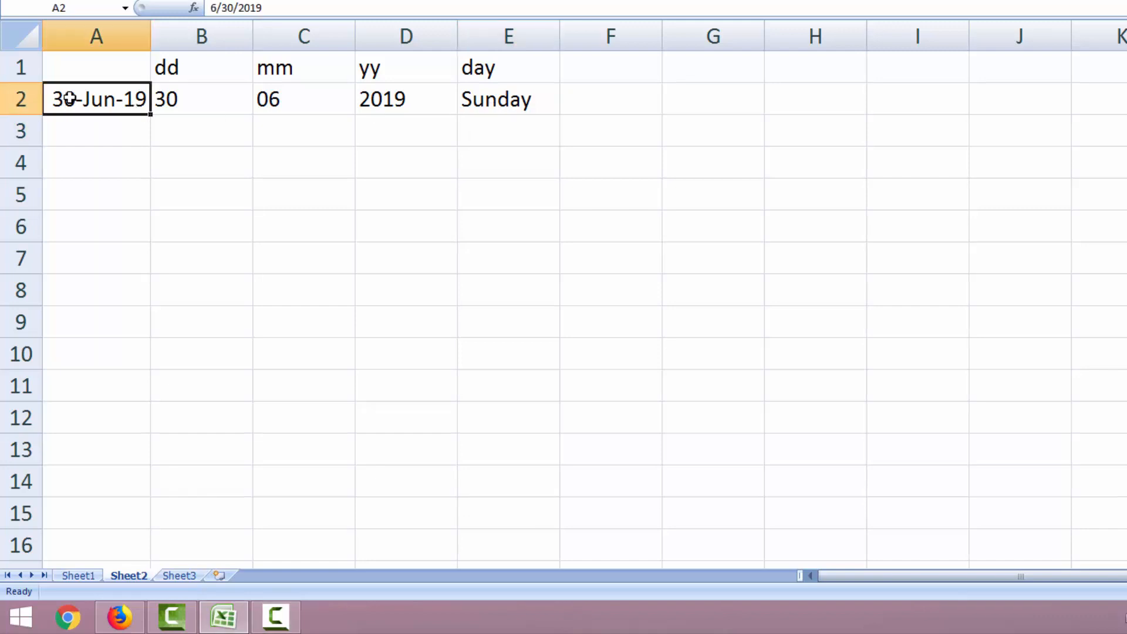
double_click(69, 99)
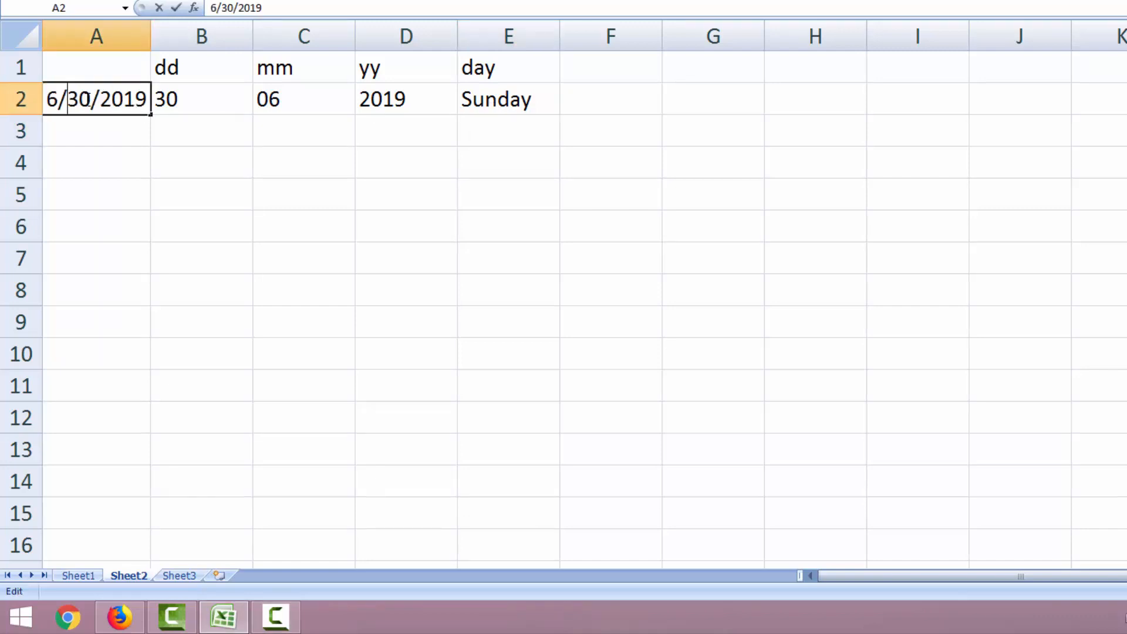
key("BackSpace")
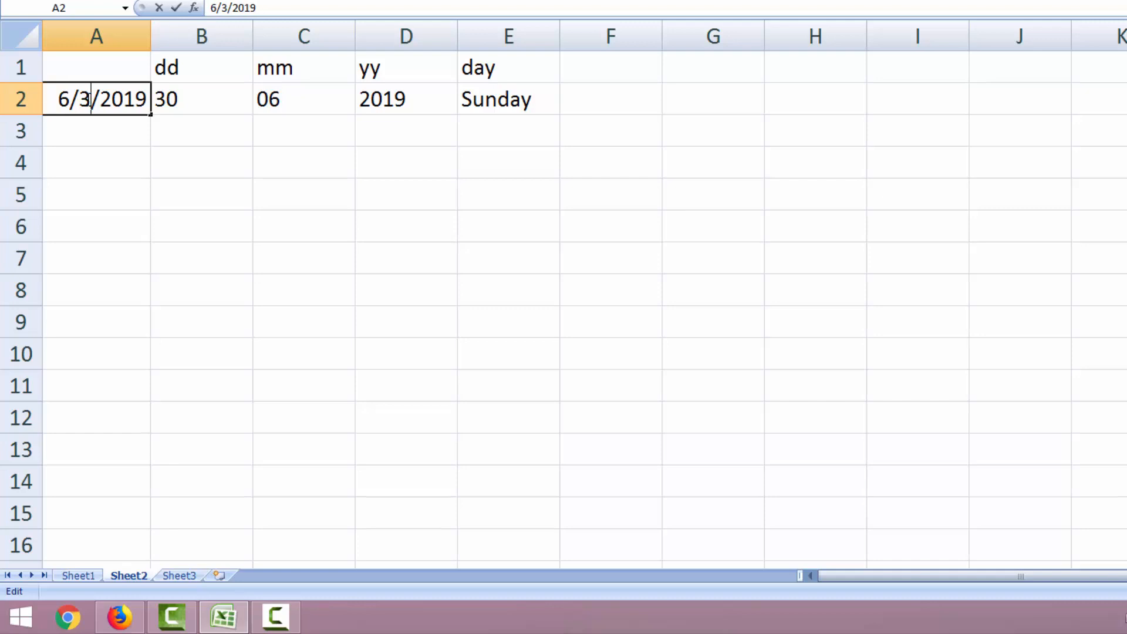
key("BackSpace")
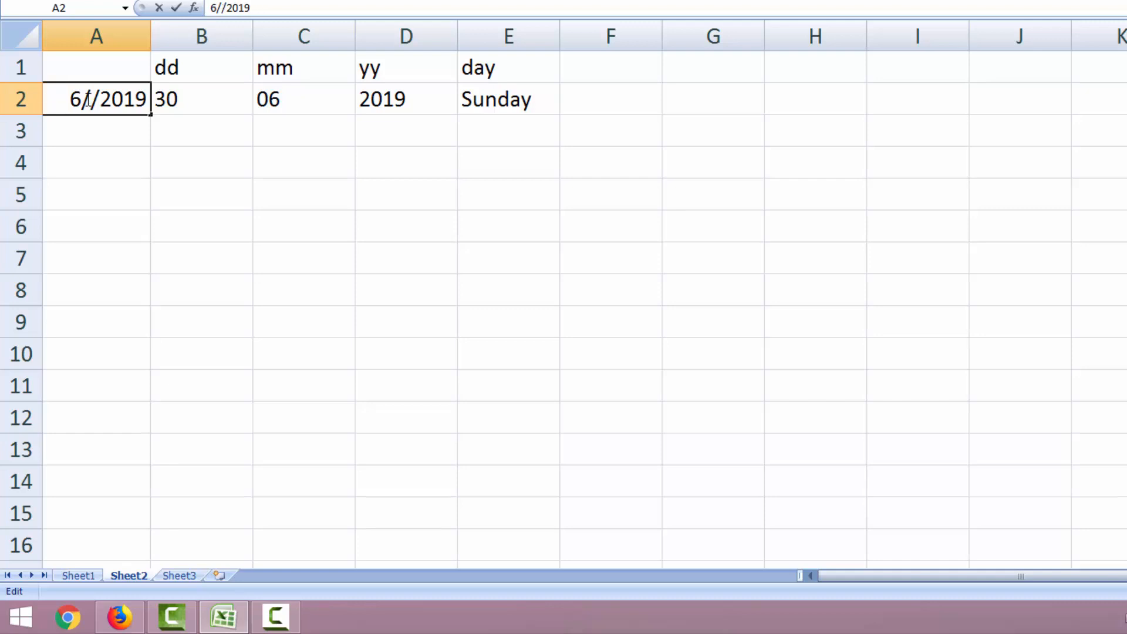
type("28")
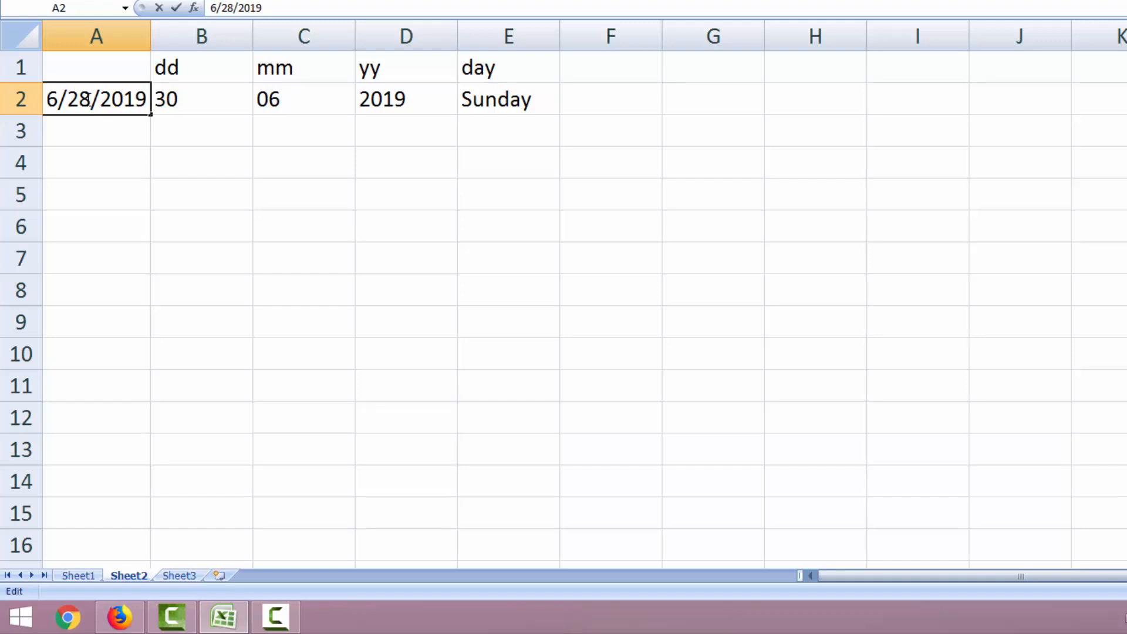
left_click(413, 103)
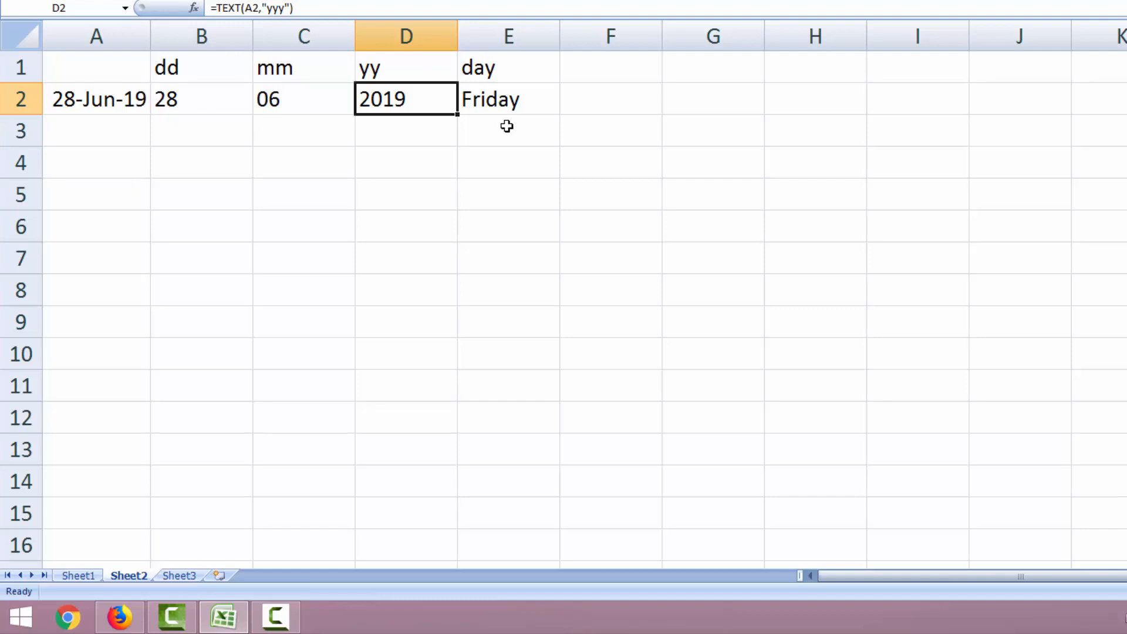
Step: Fill the date series from A2 down to A7 and copy the weekday formula in E2 down to E8
left_click(129, 101)
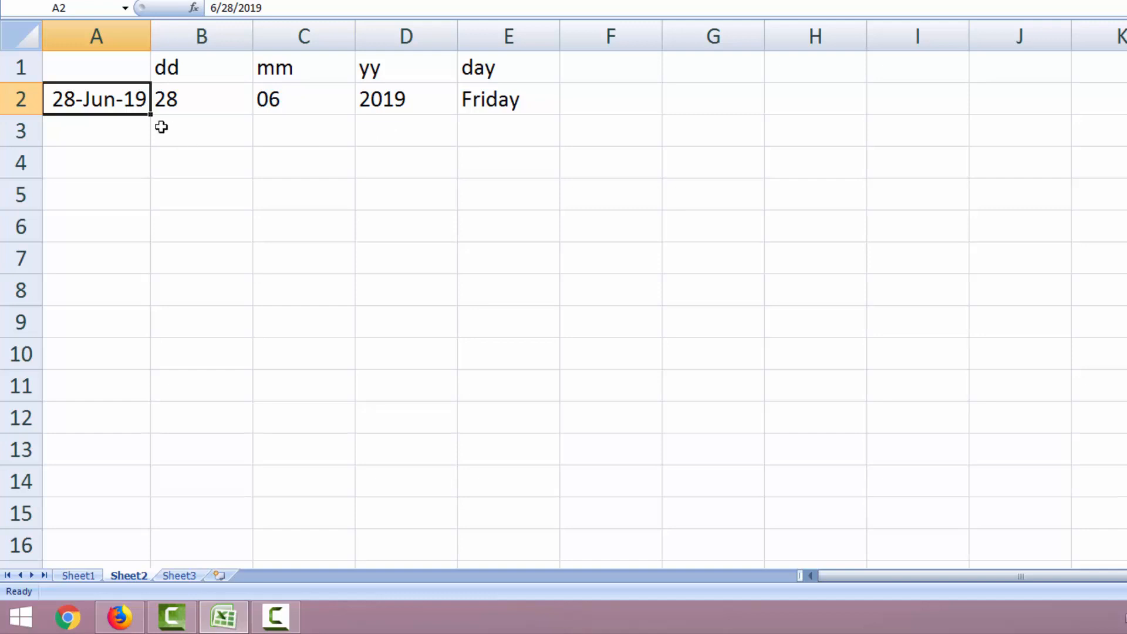
left_click_drag(152, 117, 154, 267)
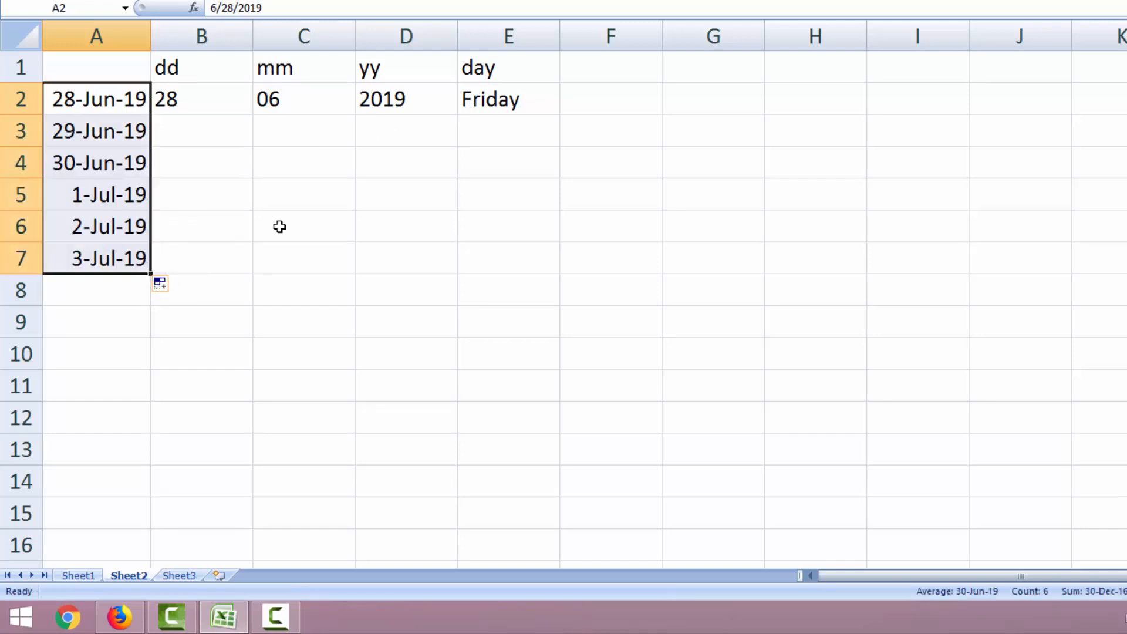
left_click(499, 105)
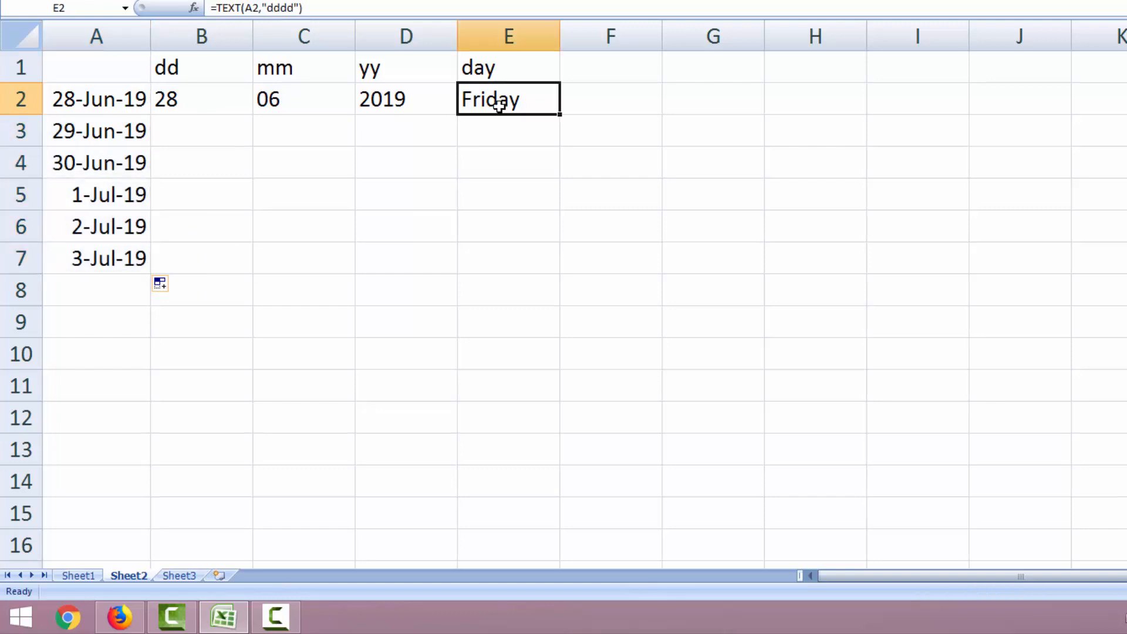
left_click_drag(559, 121, 552, 291)
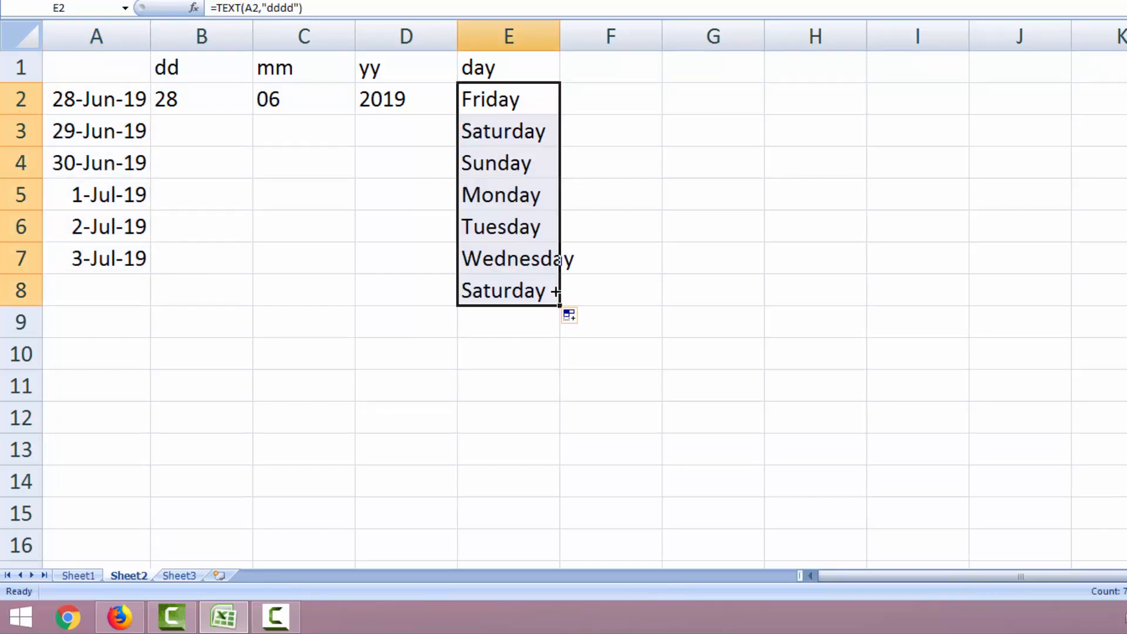
Step: Copy the day formula in B2 down to B7 and select the month formula in C2
left_click(198, 106)
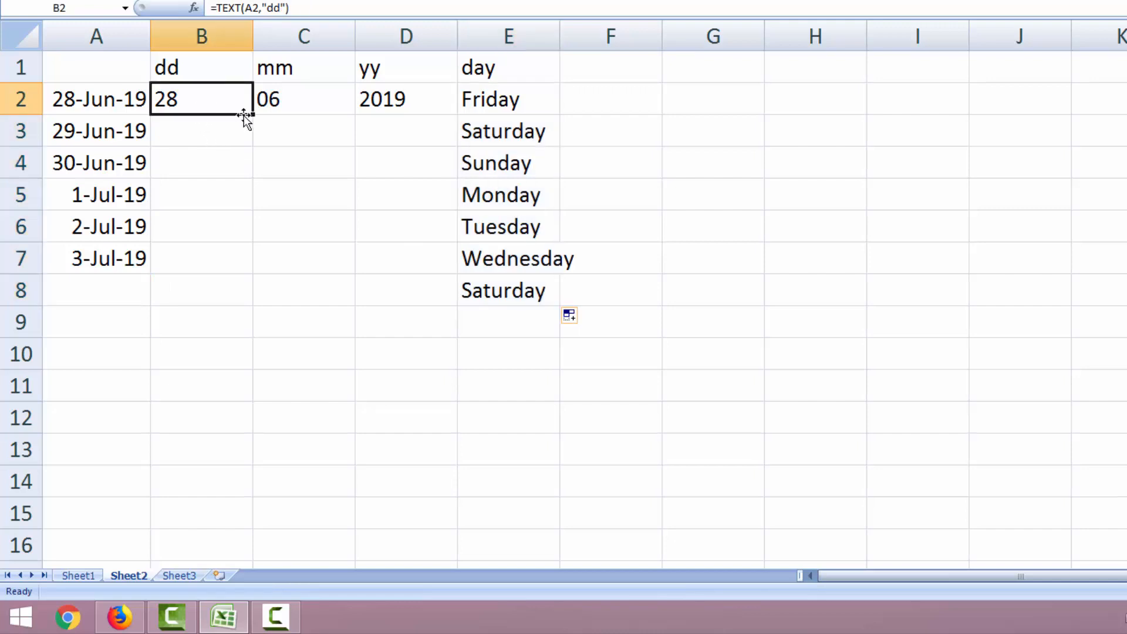
left_click_drag(254, 115, 259, 275)
left_click(274, 95)
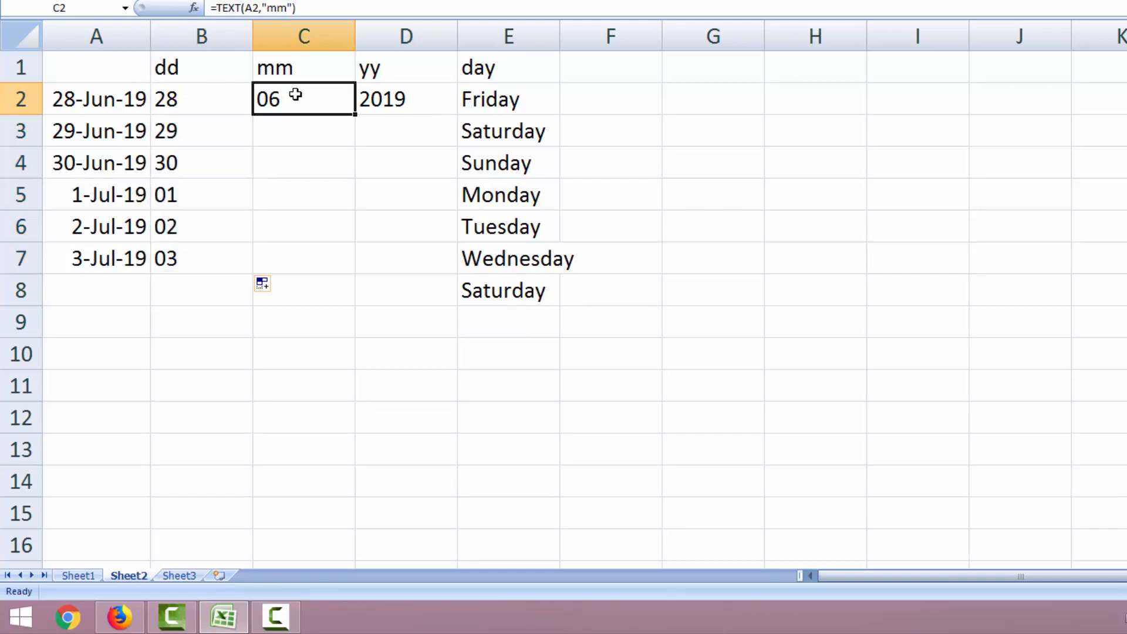